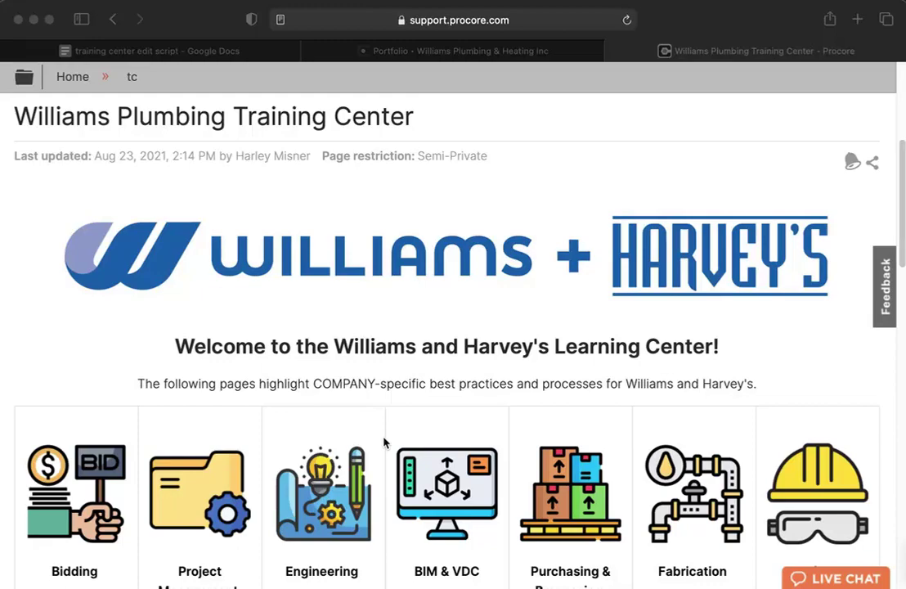
# Open the Training Center Help documentation in a new tab.
pyautogui.scroll(-1, 384, 442)
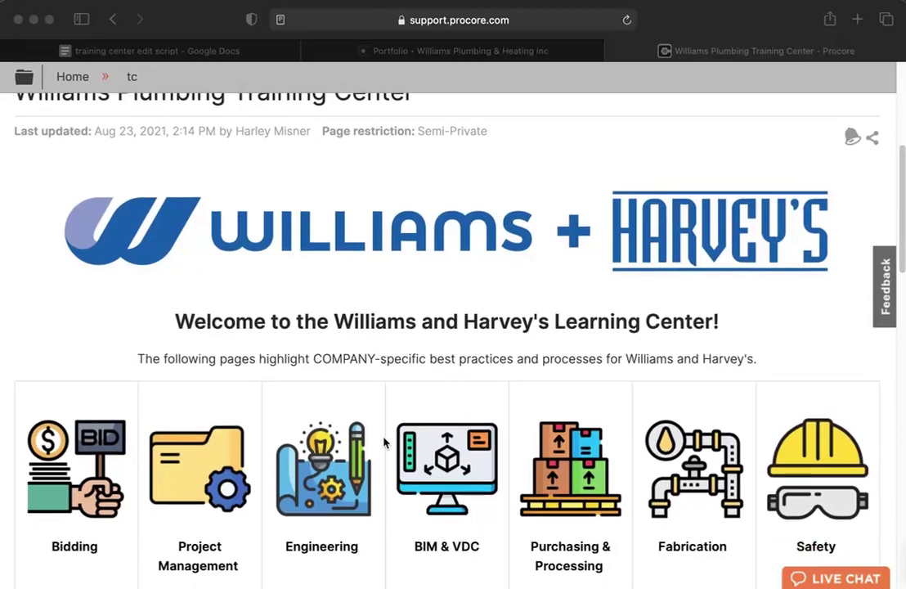
pyautogui.scroll(1, 430, 283)
pyautogui.scroll(-1, 430, 282)
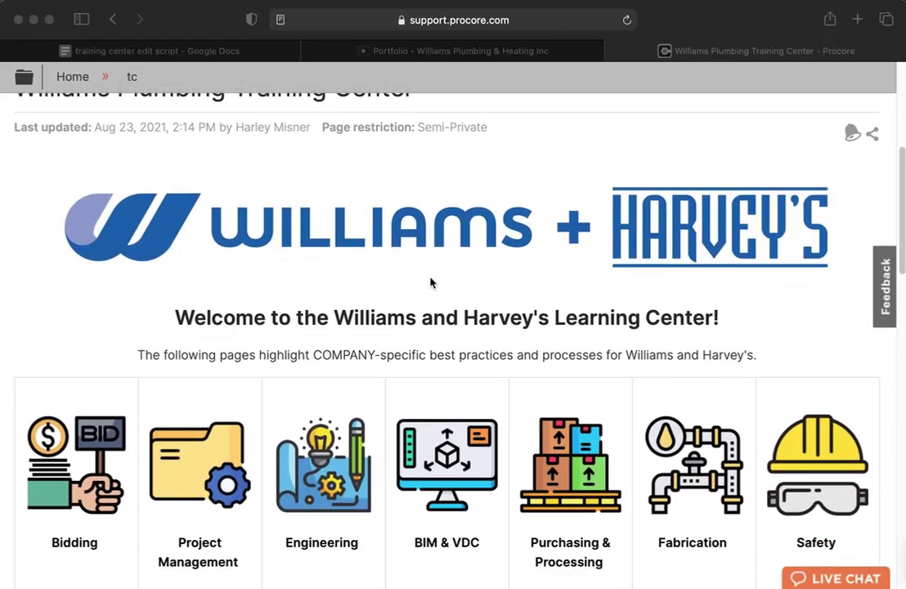
pyautogui.scroll(-1, 430, 282)
pyautogui.scroll(-1, 345, 225)
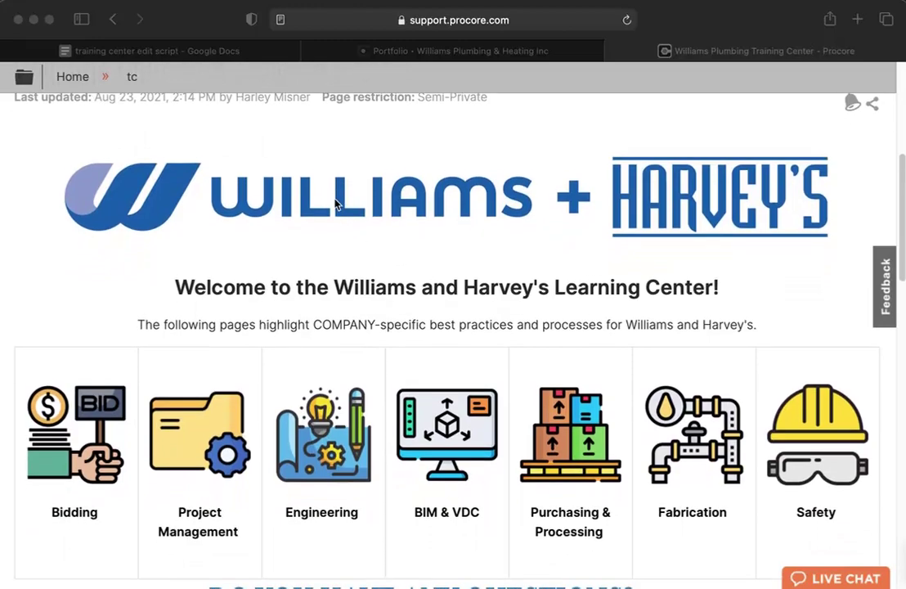
pyautogui.scroll(-1, 368, 221)
pyautogui.scroll(-1, 340, 278)
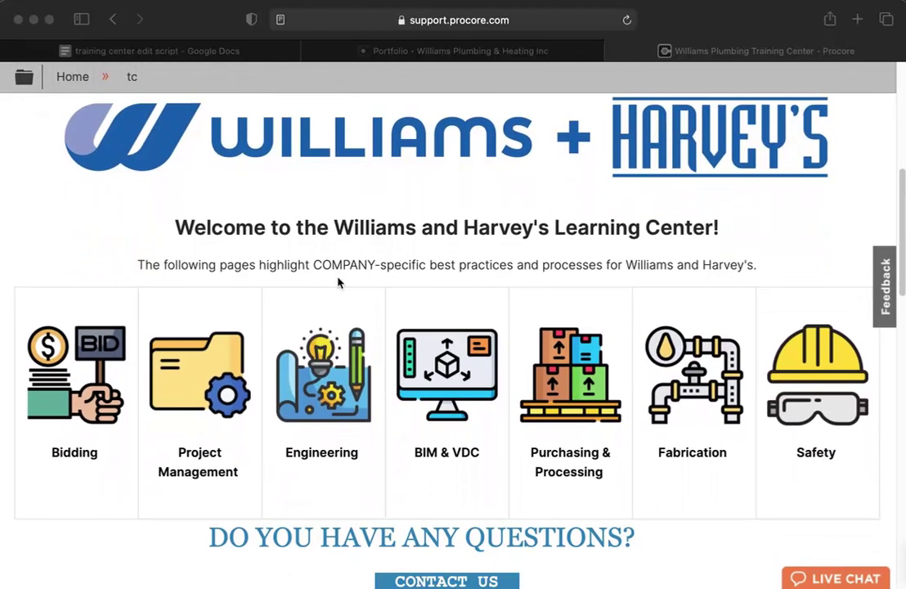
pyautogui.scroll(-5, 312, 355)
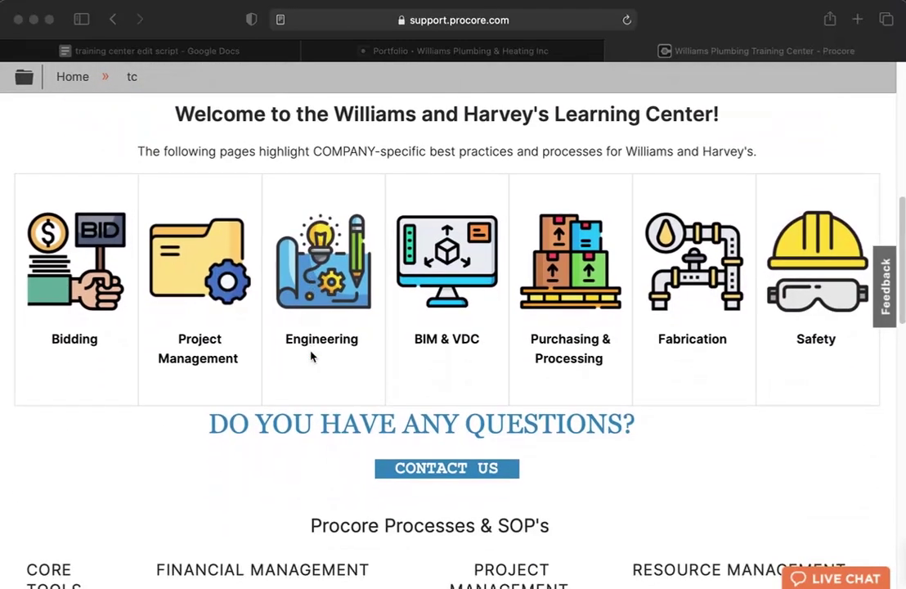
pyautogui.scroll(-3, 491, 415)
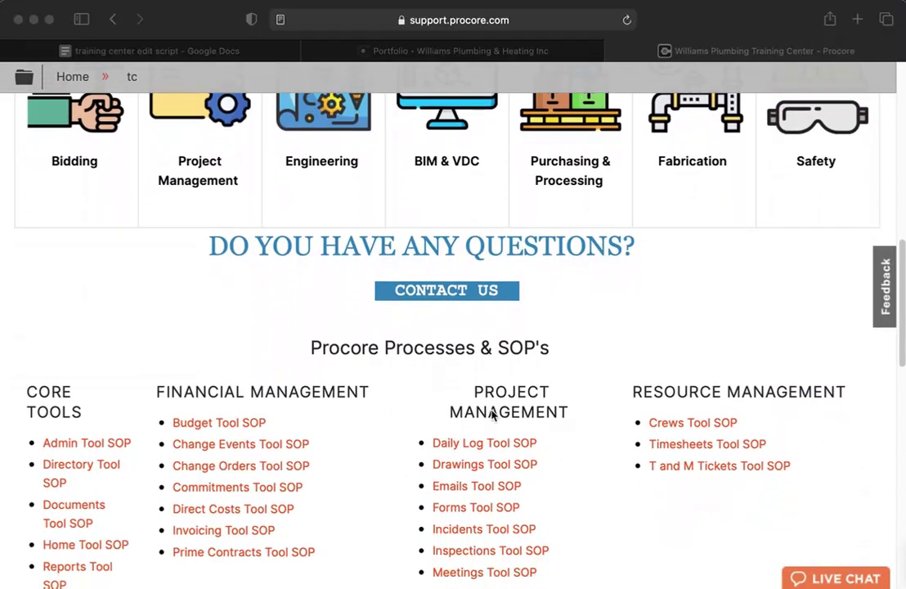
pyautogui.scroll(8, 491, 415)
pyautogui.scroll(6, 491, 415)
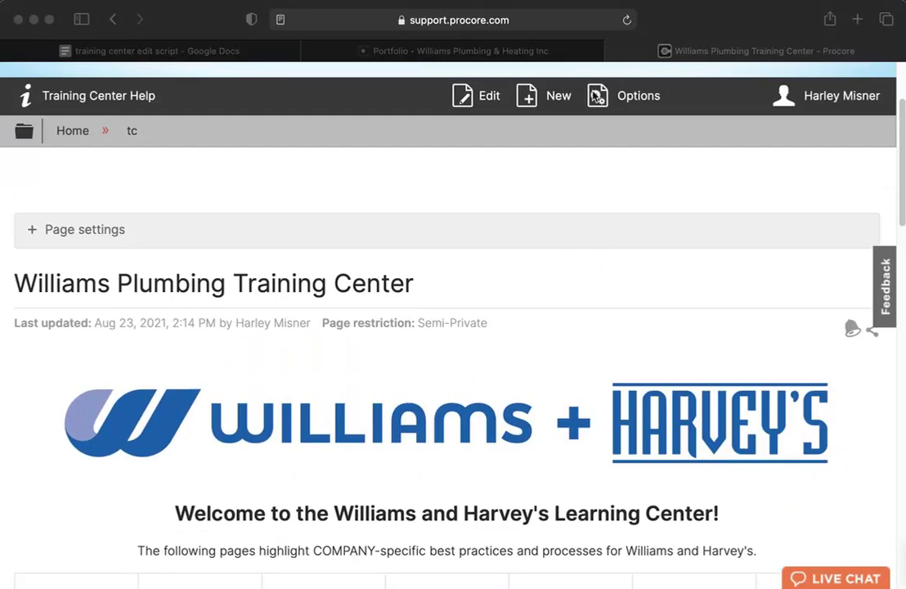
pyautogui.scroll(-1, 636, 309)
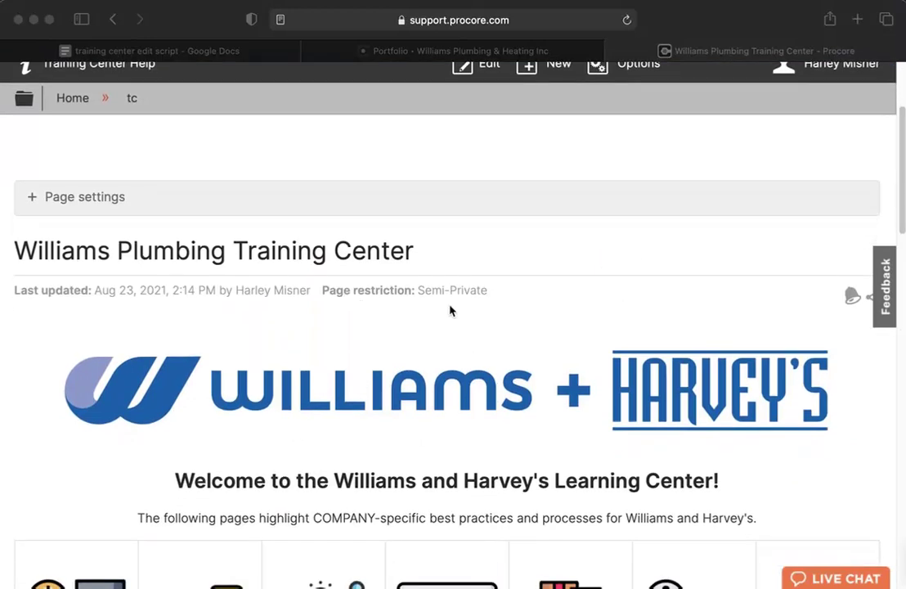
pyautogui.scroll(3, 401, 300)
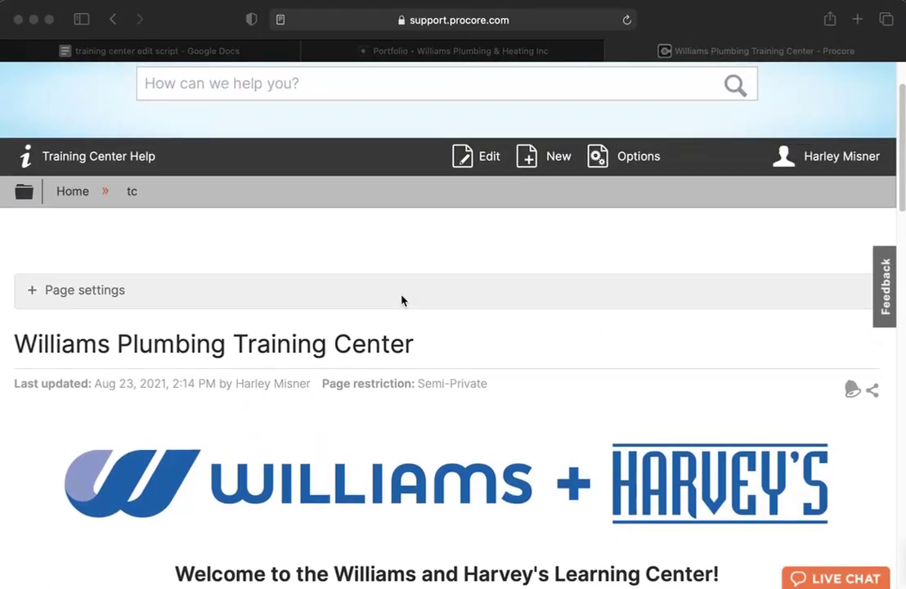
pyautogui.click(95, 165)
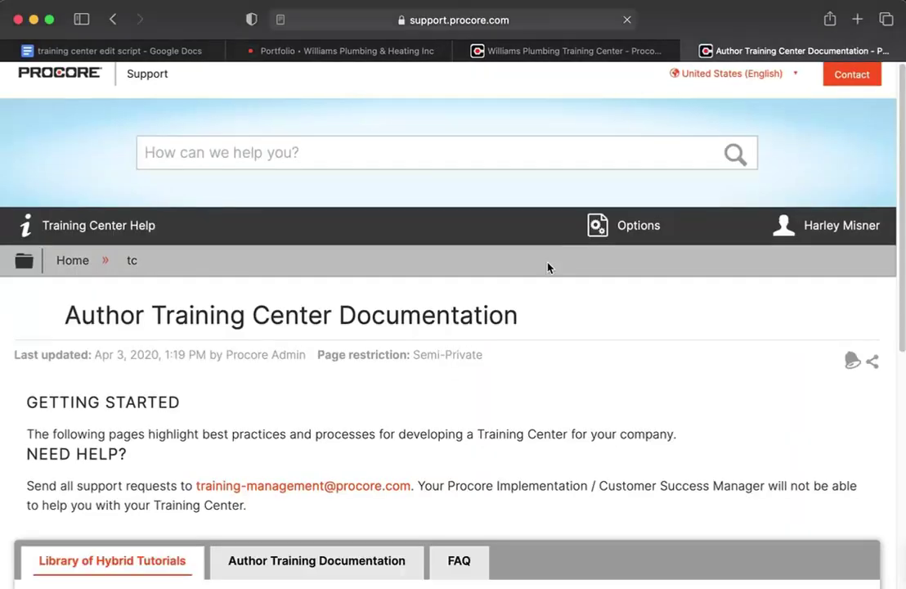
# Show the Author Training Documentation tab and browse its authoring articles.
pyautogui.scroll(-2, 548, 267)
pyautogui.scroll(-5, 548, 268)
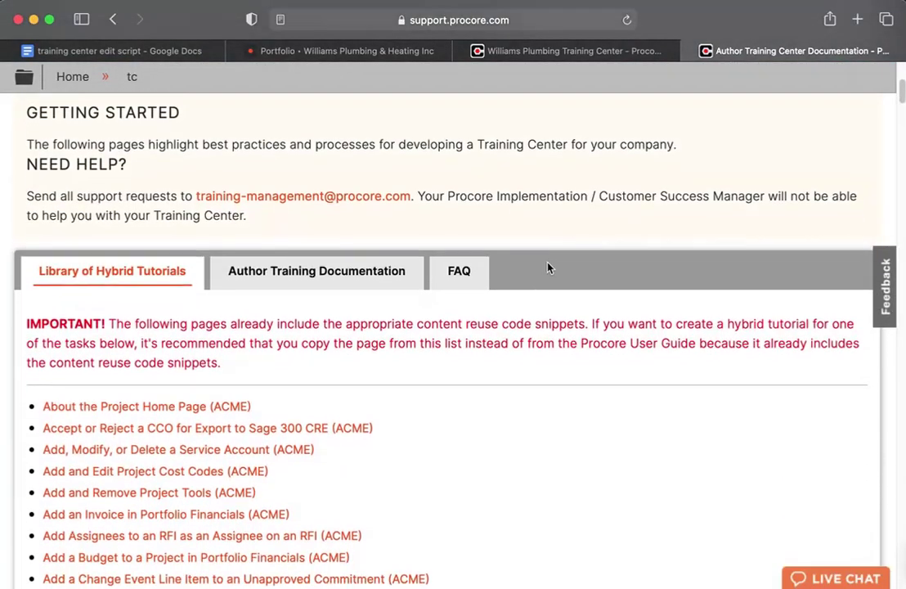
pyautogui.scroll(-1, 406, 321)
pyautogui.scroll(-4, 406, 327)
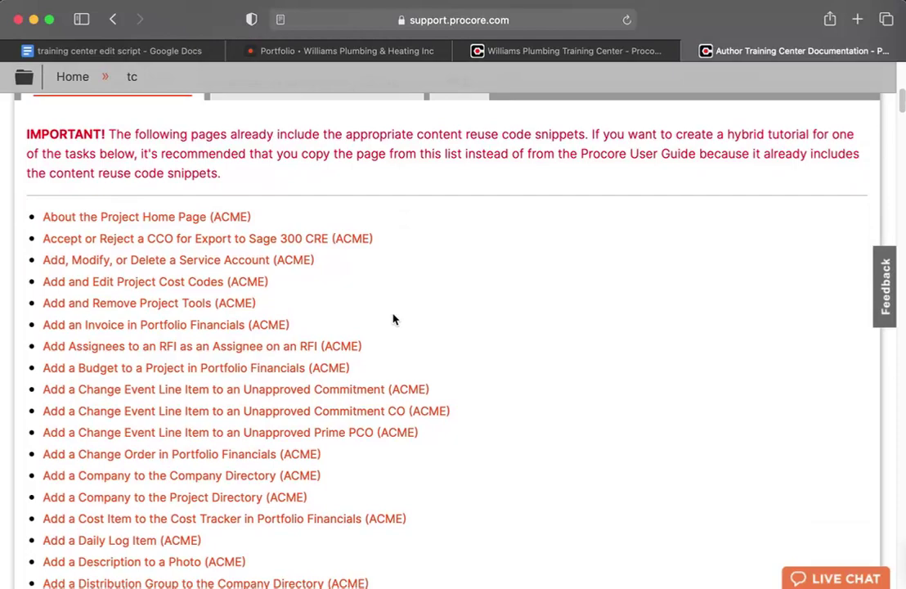
pyautogui.scroll(7, 393, 319)
pyautogui.click(346, 320)
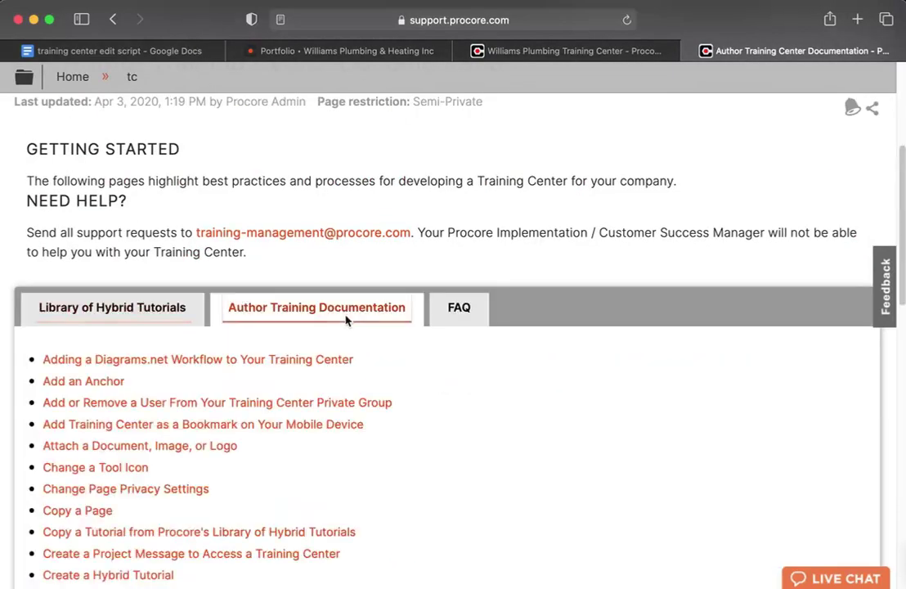
pyautogui.scroll(-6, 346, 320)
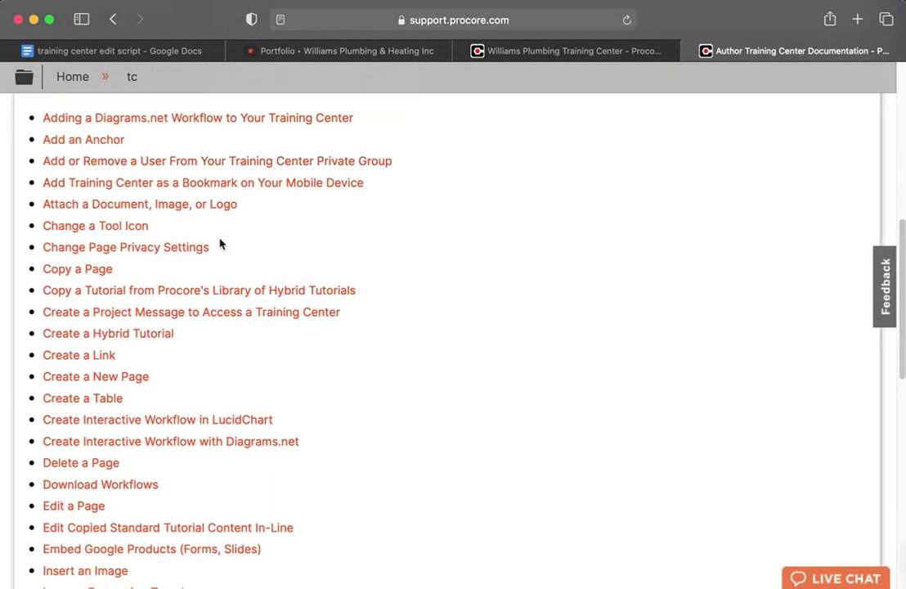
pyautogui.scroll(-4, 217, 295)
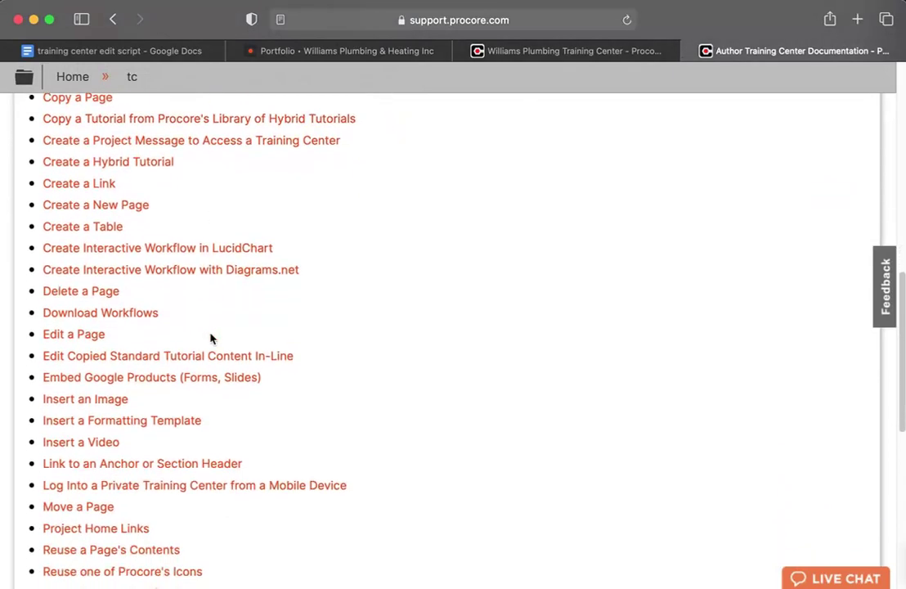
pyautogui.scroll(-1, 210, 337)
pyautogui.scroll(7, 293, 345)
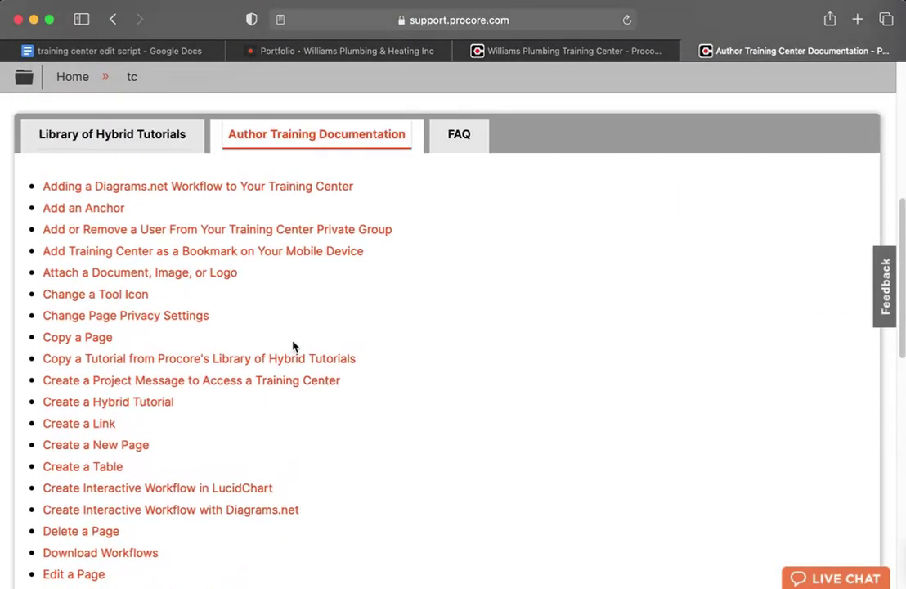
pyautogui.scroll(2, 293, 345)
pyautogui.scroll(-1, 293, 346)
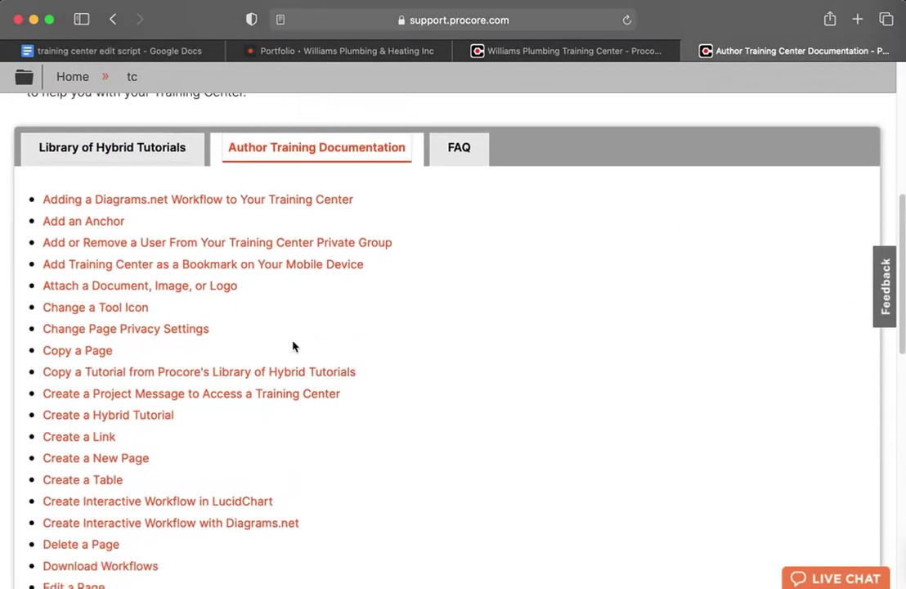
pyautogui.scroll(-1, 294, 346)
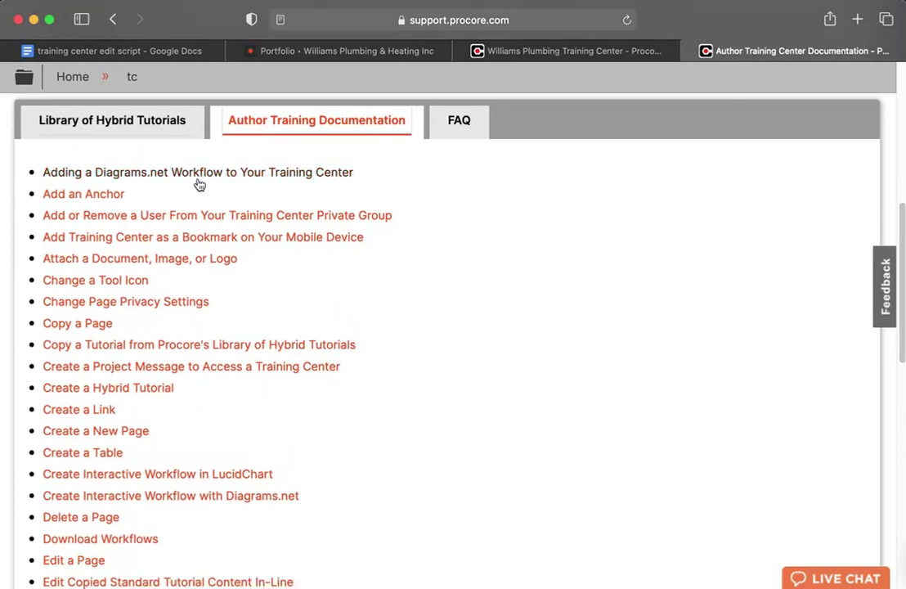
pyautogui.scroll(1, 295, 190)
pyautogui.scroll(5, 297, 209)
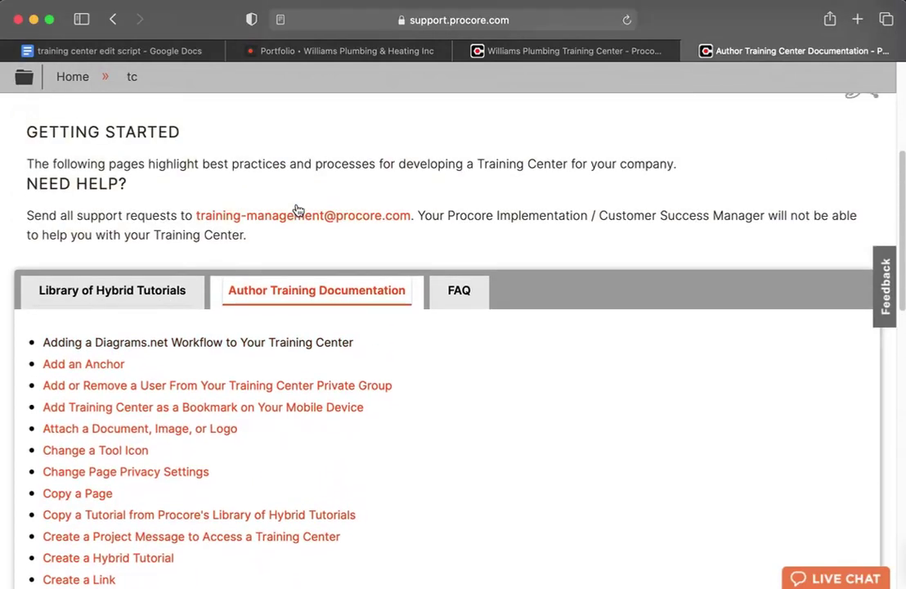
pyautogui.scroll(2, 381, 317)
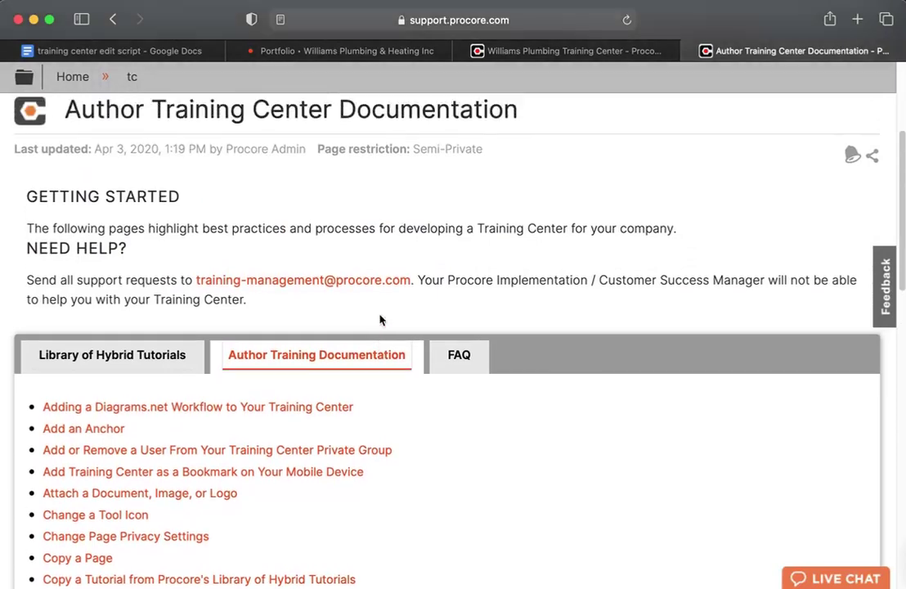
pyautogui.scroll(1, 380, 319)
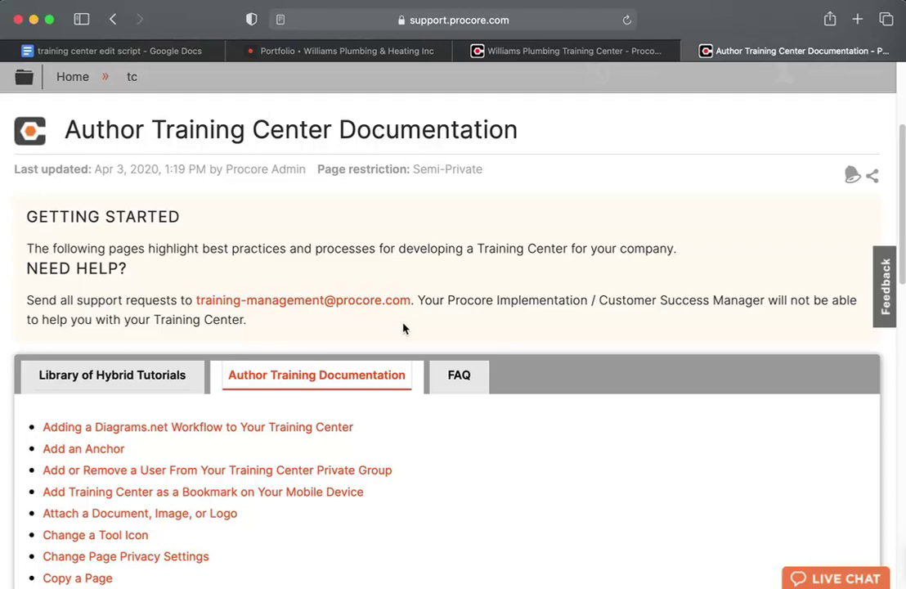
pyautogui.scroll(1, 404, 328)
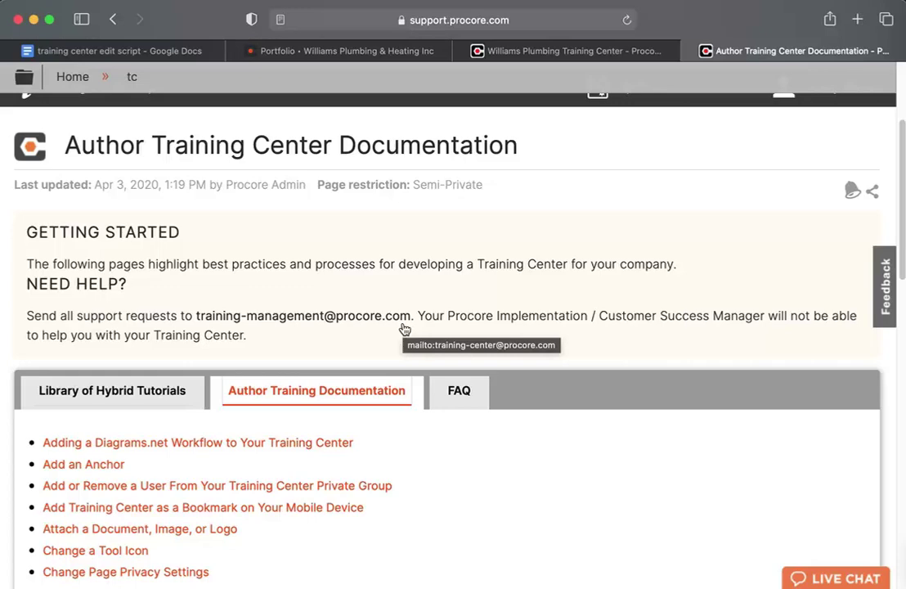
pyautogui.scroll(1, 404, 329)
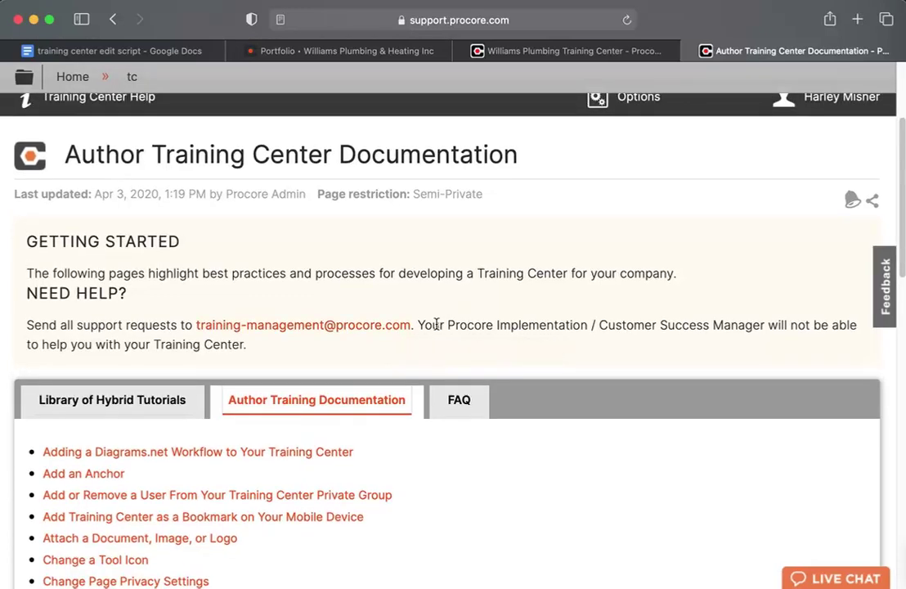
pyautogui.scroll(-1, 436, 324)
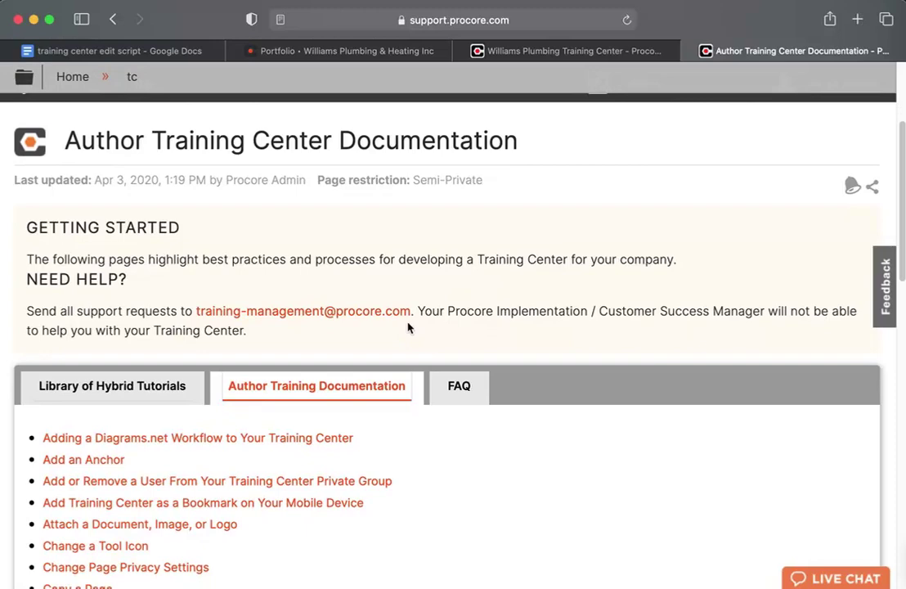
pyautogui.scroll(-1, 408, 327)
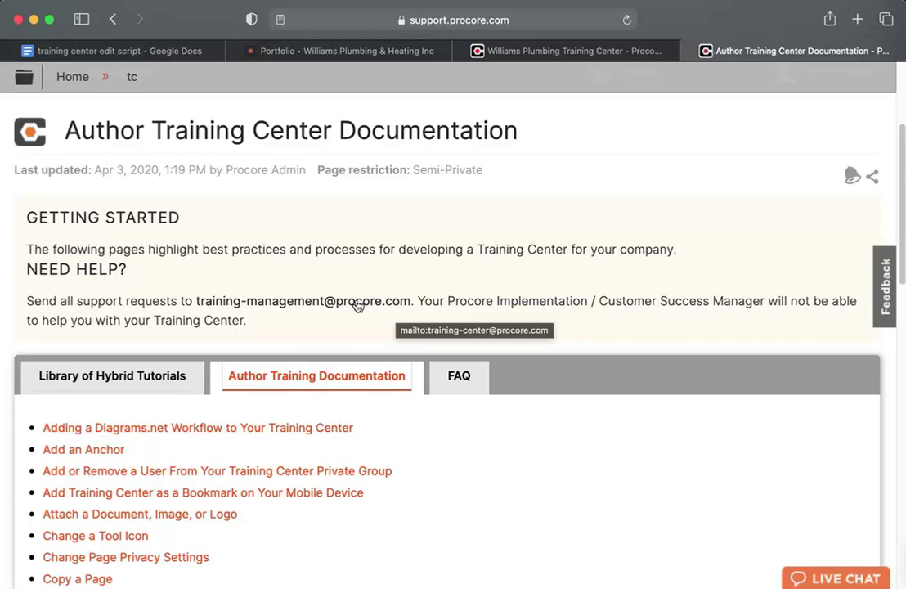
pyautogui.scroll(3, 357, 305)
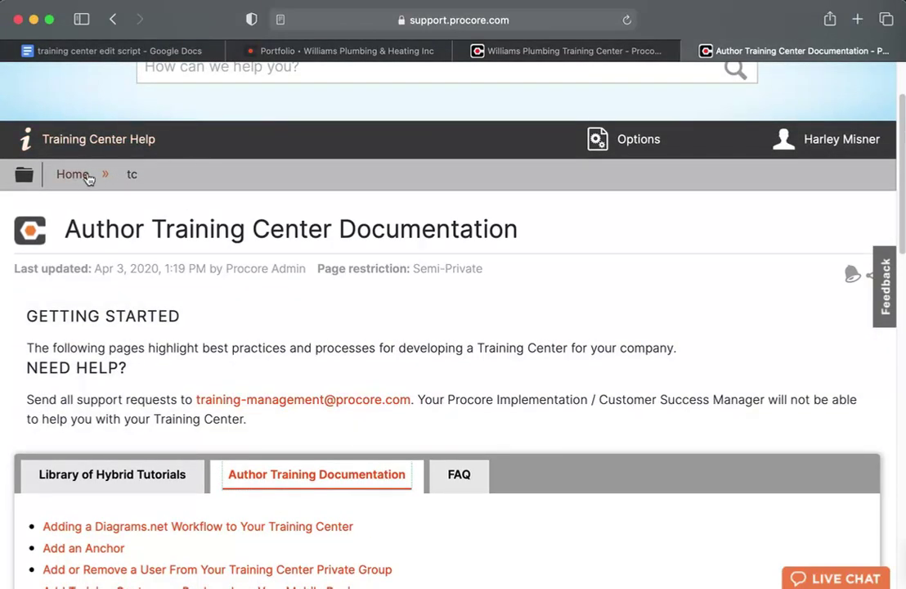
# Return to the Williams Plumbing Training Center page and start editing it.
pyautogui.click(107, 19)
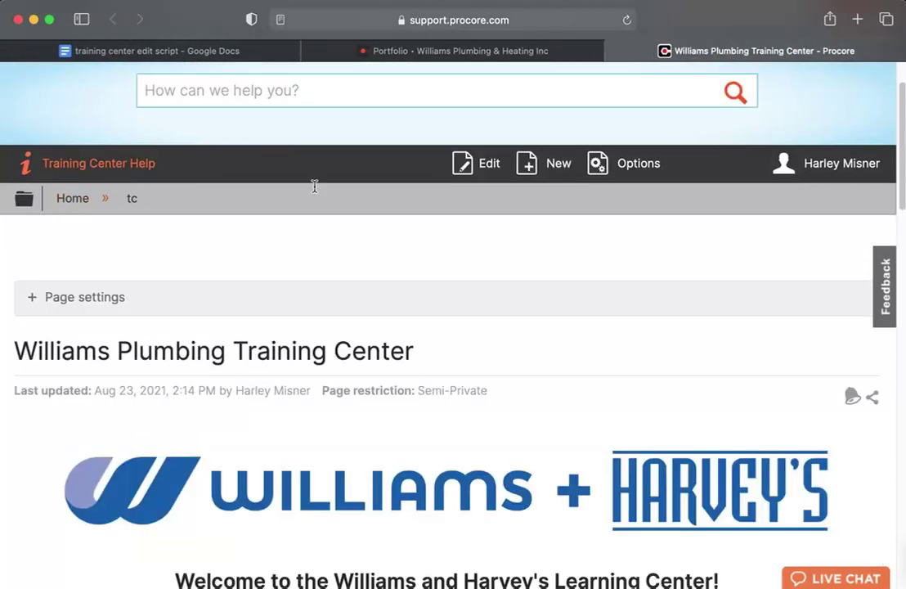
pyautogui.scroll(-5, 369, 245)
pyautogui.scroll(3, 481, 140)
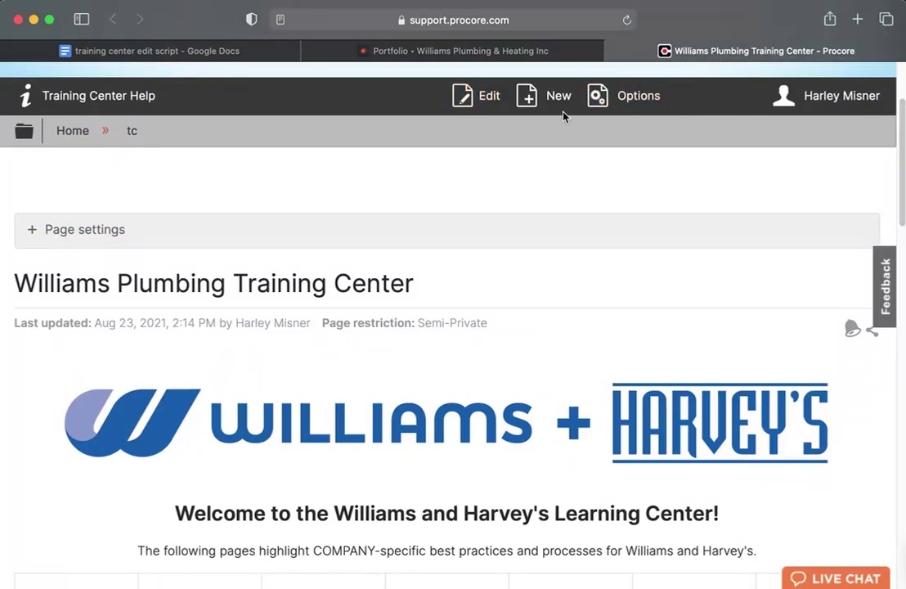
pyautogui.scroll(-1, 472, 127)
pyautogui.scroll(1, 473, 127)
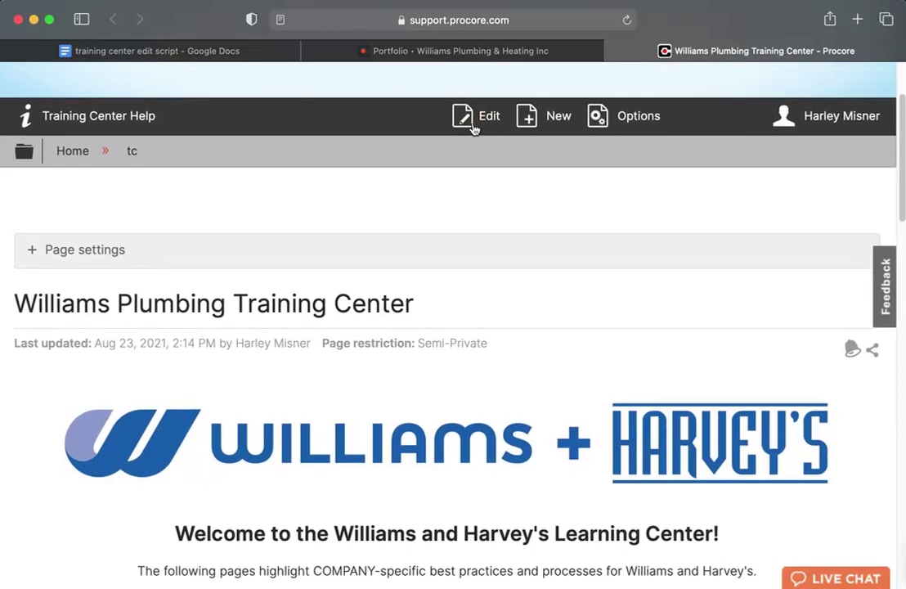
pyautogui.click(476, 117)
# Create a draft and delete the old blue Williams + Harvey's logo image.
pyautogui.click(661, 416)
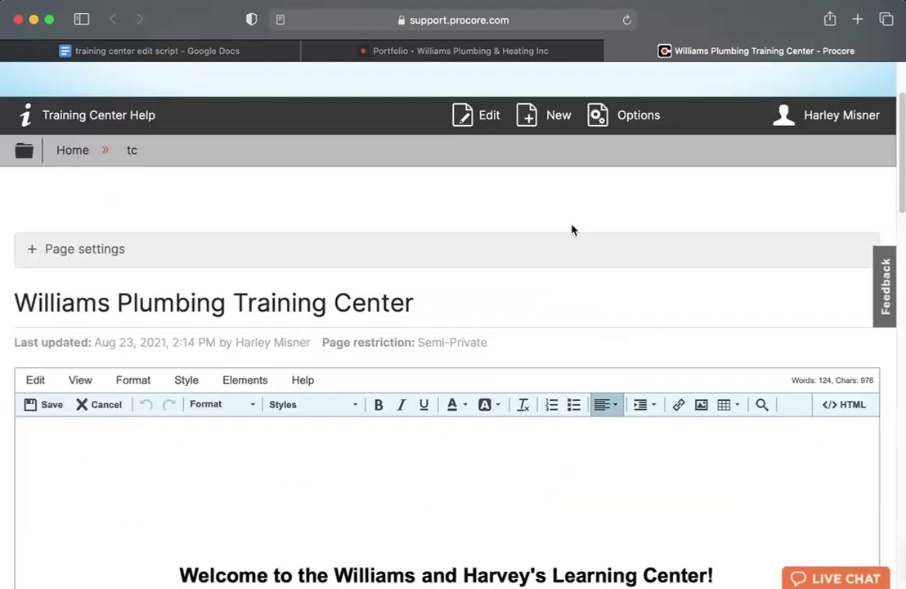
pyautogui.scroll(-3, 571, 229)
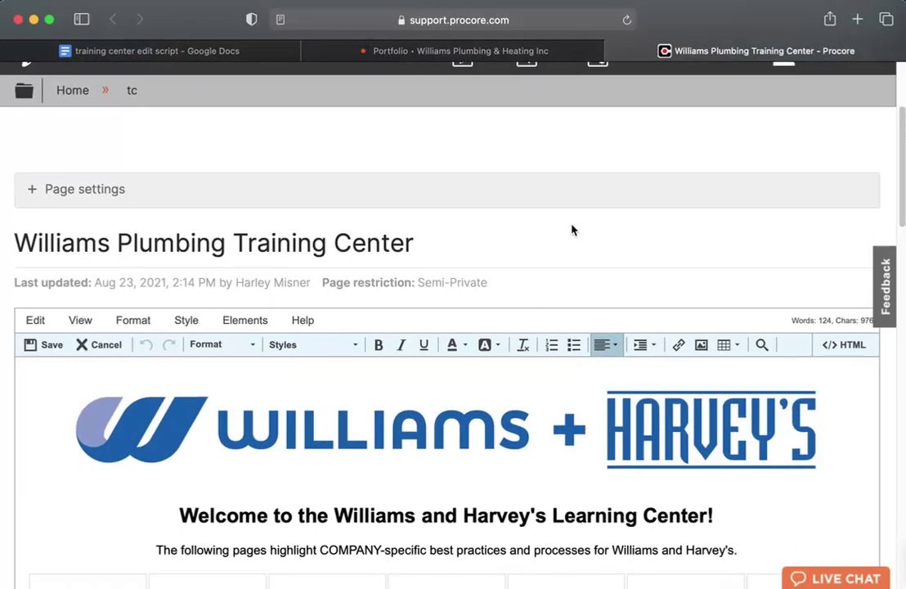
pyautogui.scroll(-5, 571, 230)
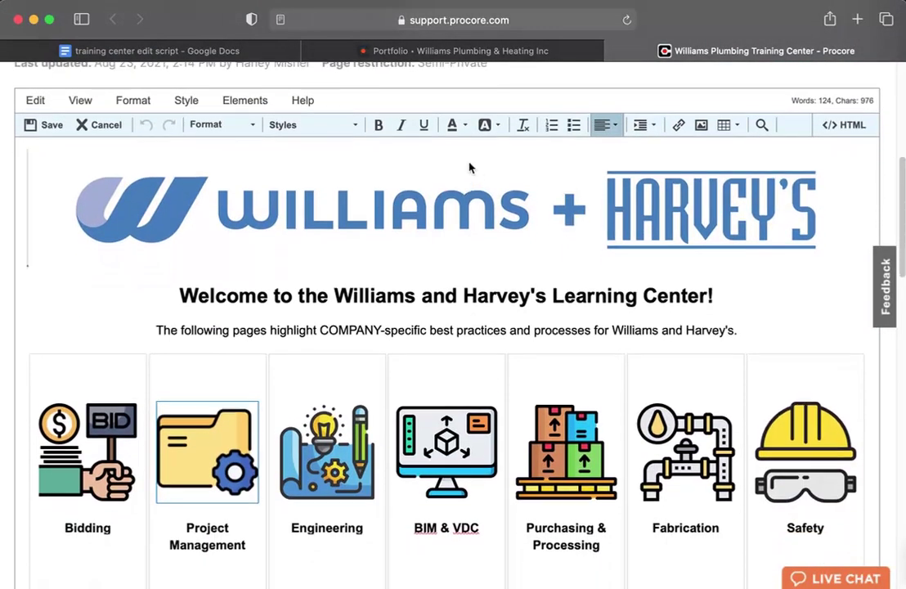
pyautogui.scroll(1, 469, 170)
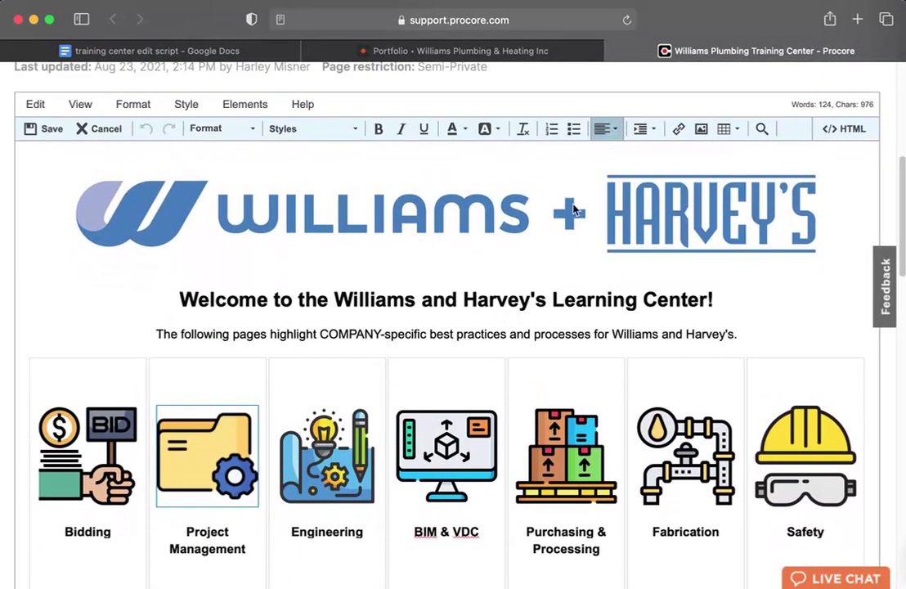
pyautogui.click(620, 221)
pyautogui.scroll(-1, 510, 223)
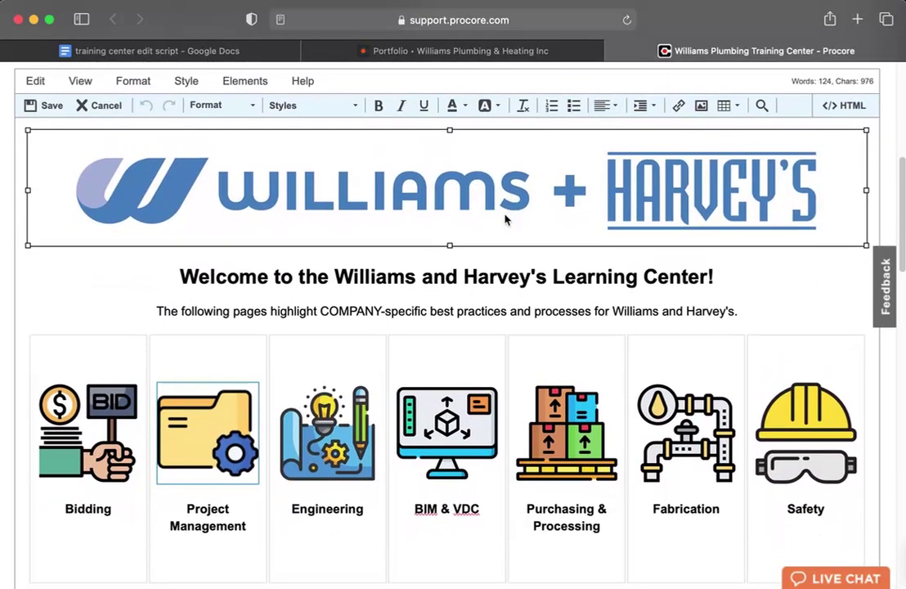
pyautogui.press('BackSpace')
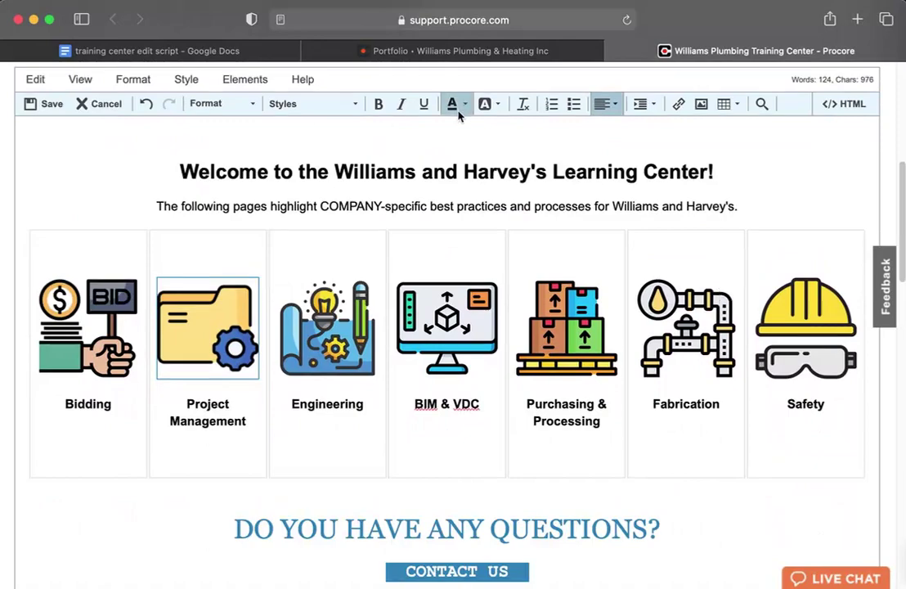
pyautogui.scroll(1, 291, 126)
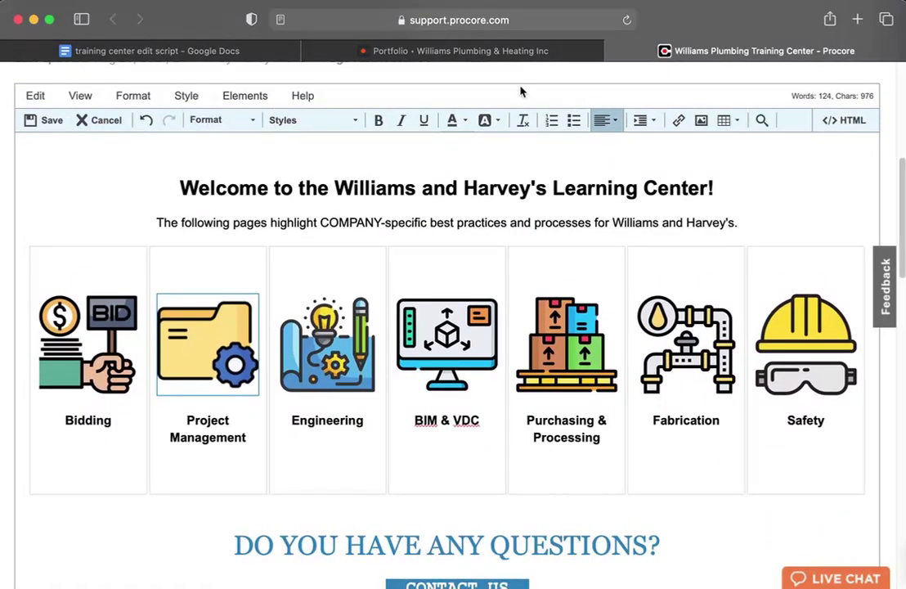
# Browse the paragraph Format dropdown and Format menu, then close them.
pyautogui.click(233, 121)
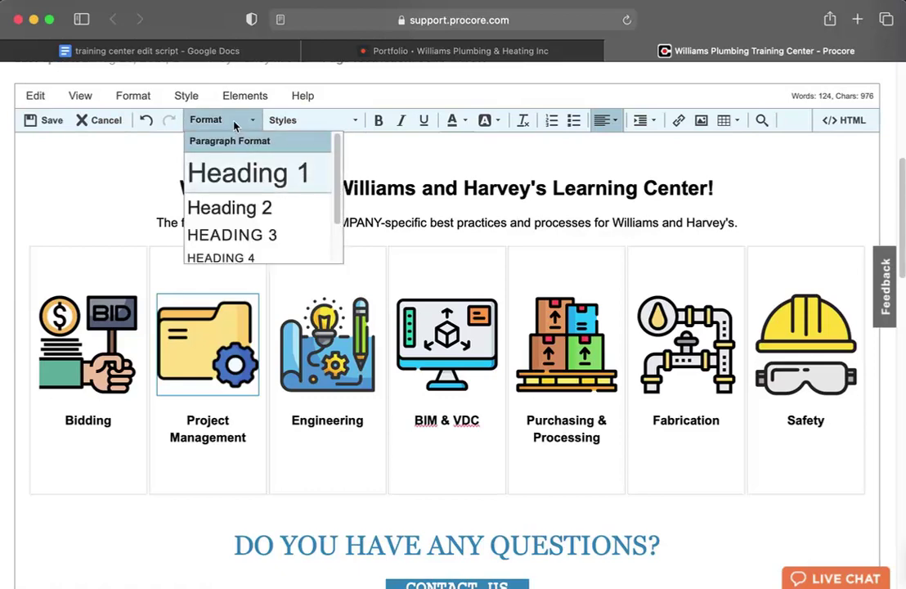
pyautogui.click(132, 96)
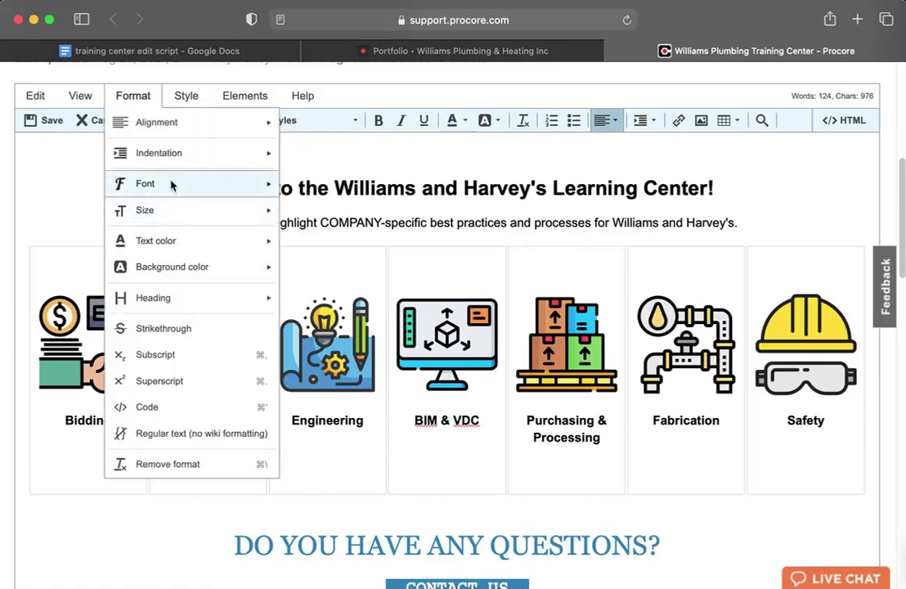
pyautogui.moveTo(174, 242)
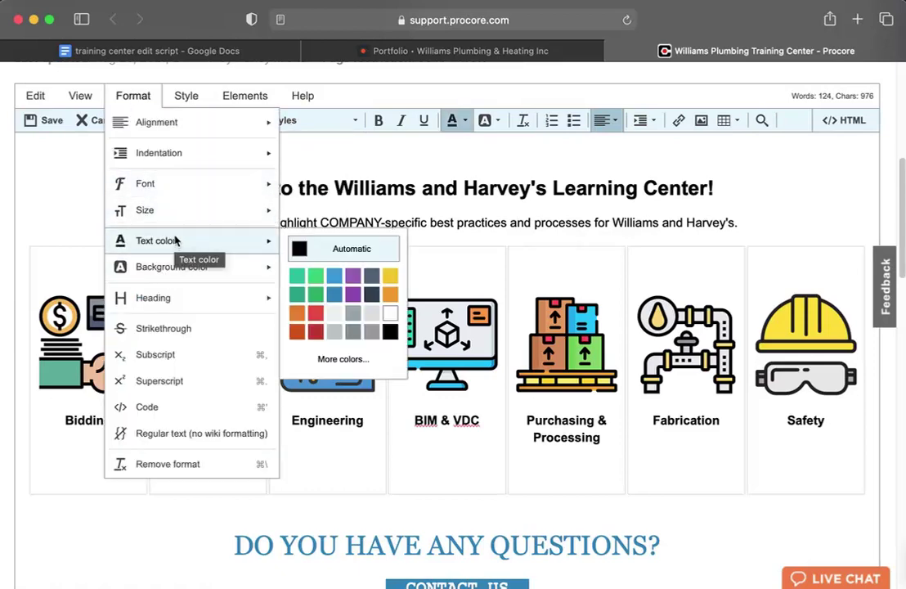
pyautogui.moveTo(303, 95)
pyautogui.click(449, 94)
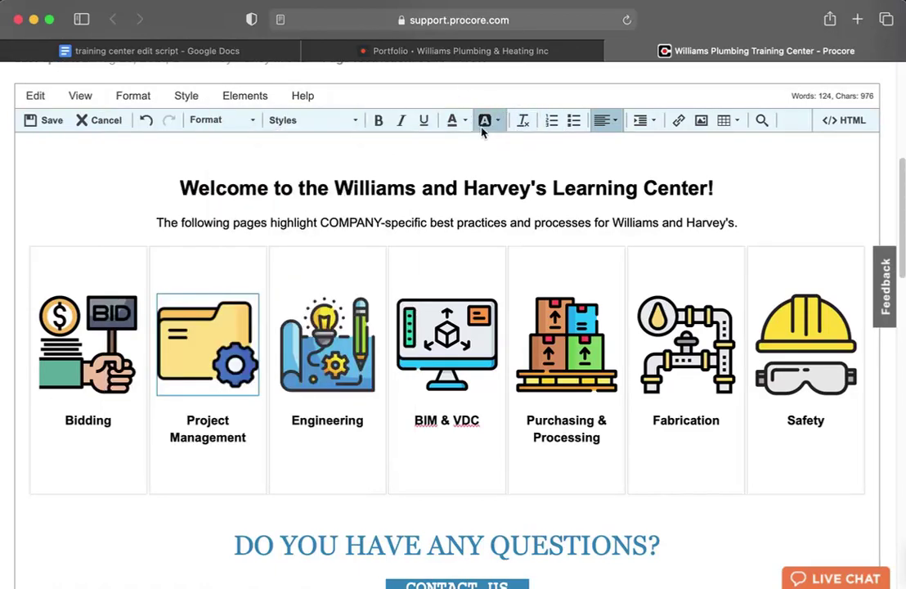
# Insert Williams-+-Harvey's-Horizontal-White.jpg from the page's attached files.
pyautogui.click(701, 121)
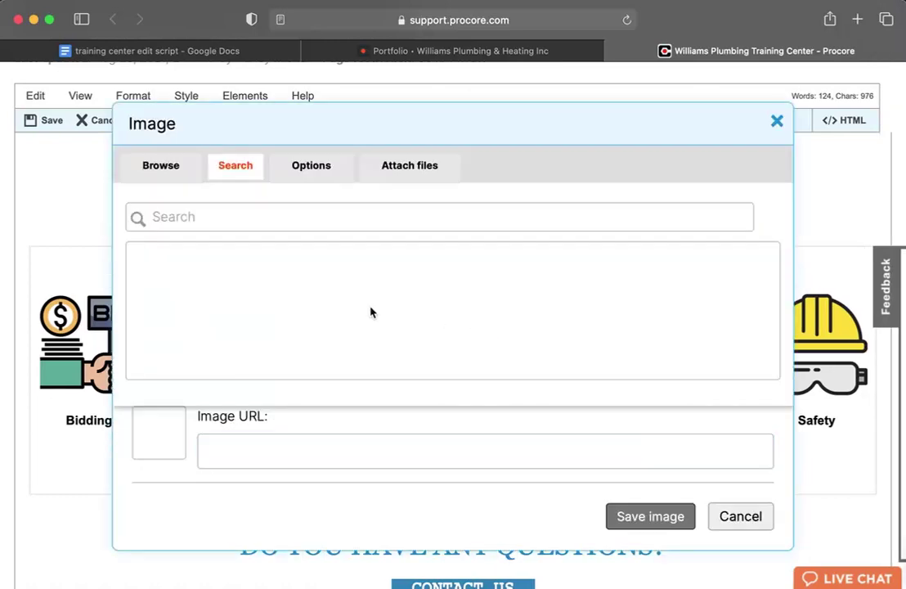
pyautogui.click(398, 171)
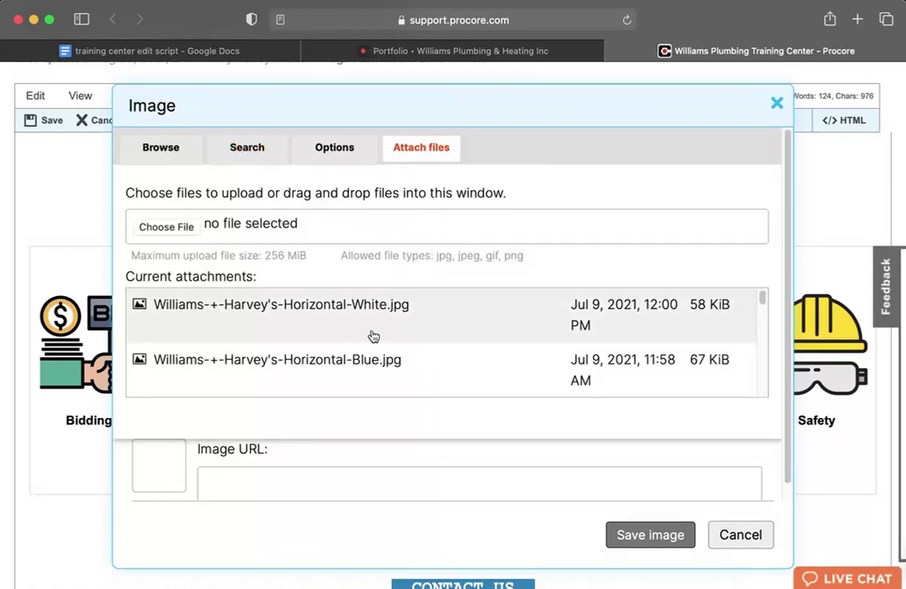
pyautogui.scroll(-1, 372, 331)
pyautogui.scroll(1, 374, 299)
pyautogui.click(369, 317)
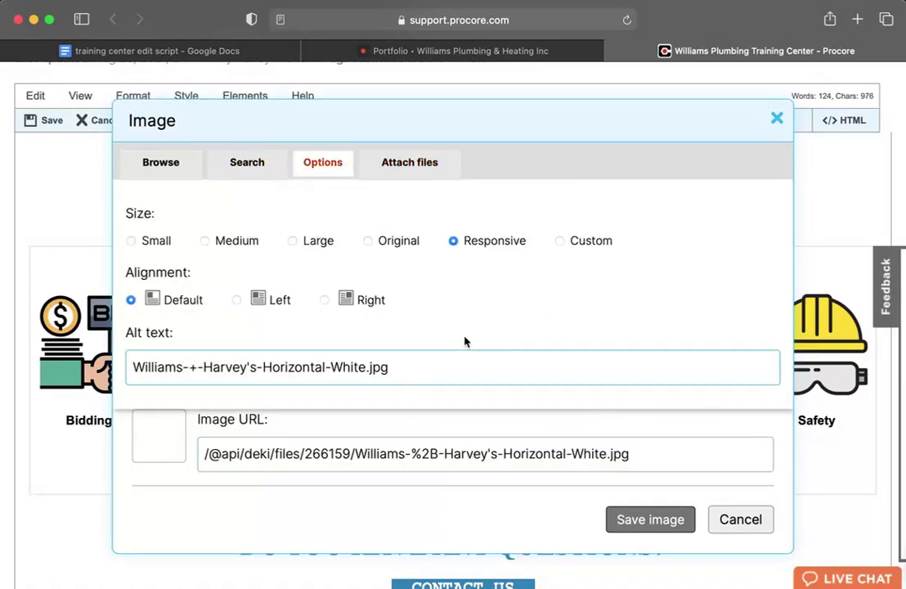
pyautogui.click(651, 520)
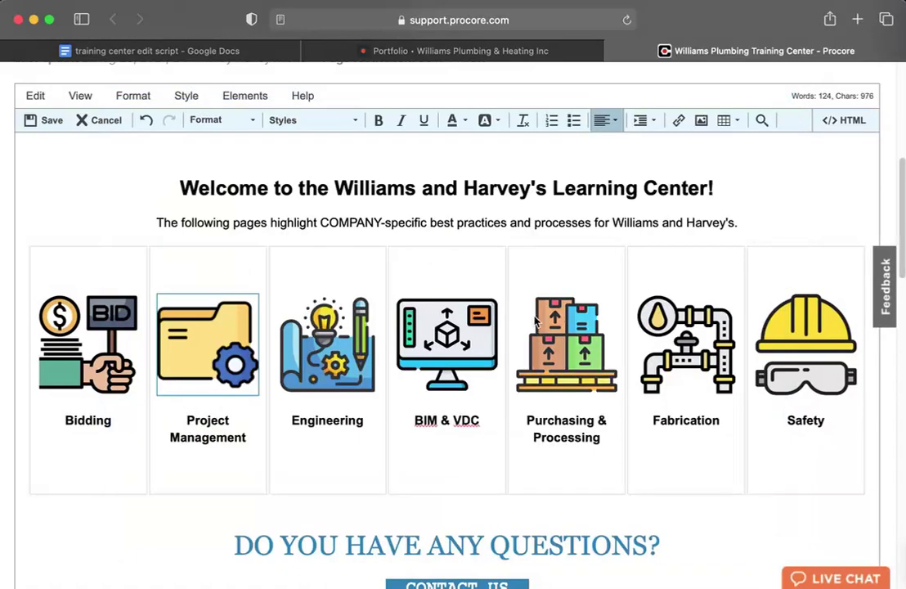
# Delete the white banner again and narrow the browser window to reveal the desktop.
pyautogui.scroll(-1, 537, 327)
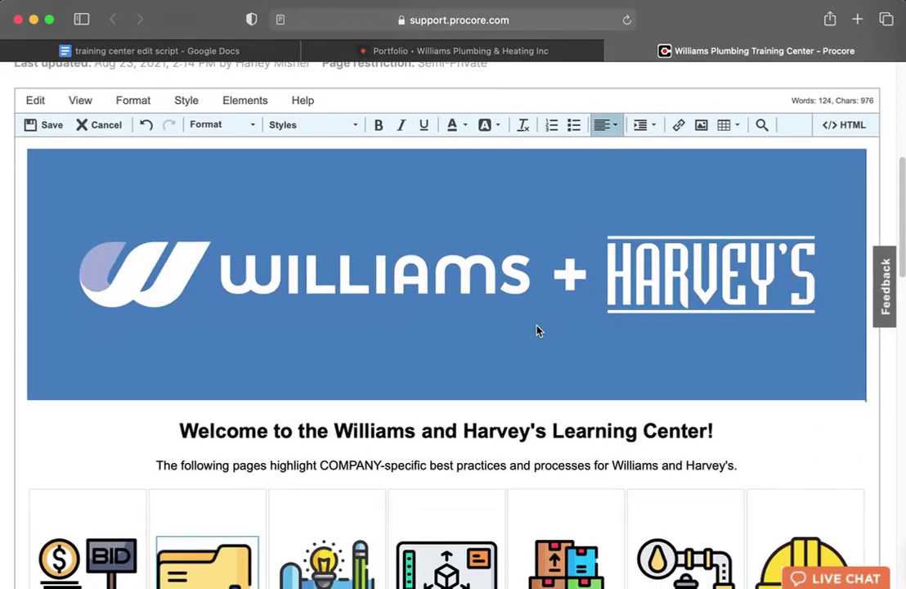
pyautogui.click(535, 309)
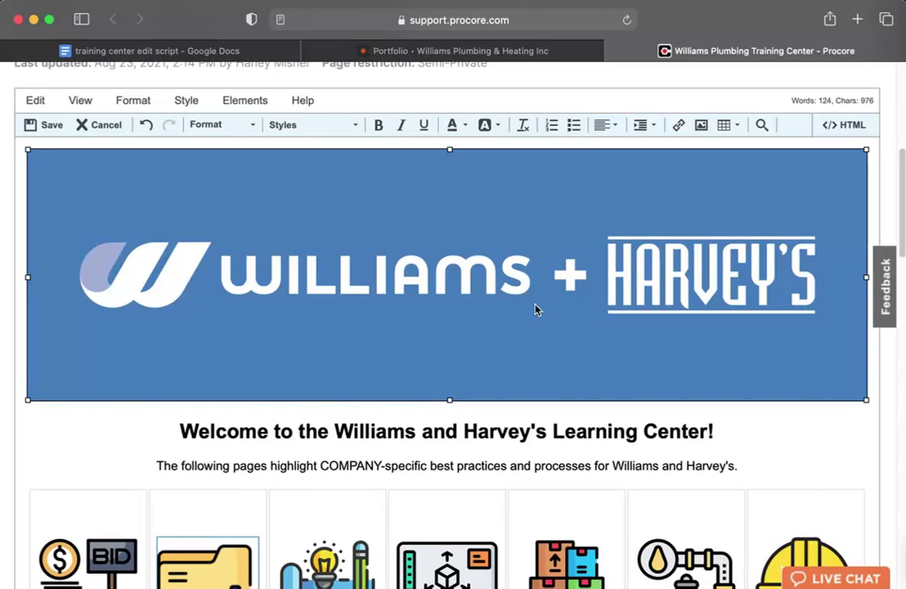
pyautogui.press('Delete')
pyautogui.moveTo(902, 6); pyautogui.dragTo(809, 8)
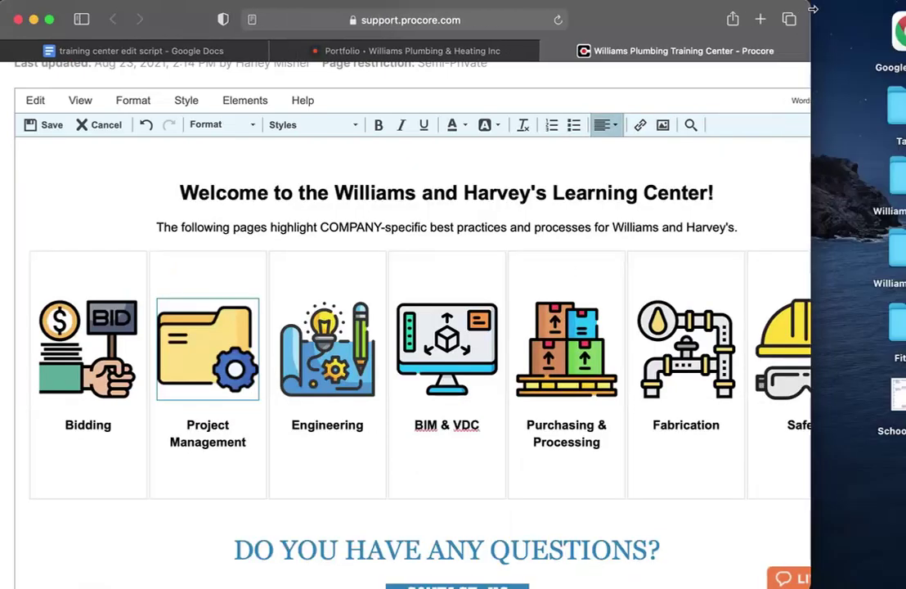
# Drag Williams-+-Harvey's-Horizontal-Blue.jpg from the Williams Images folder into the editor, then close Finder.
pyautogui.click(895, 258)
pyautogui.doubleClick(891, 258)
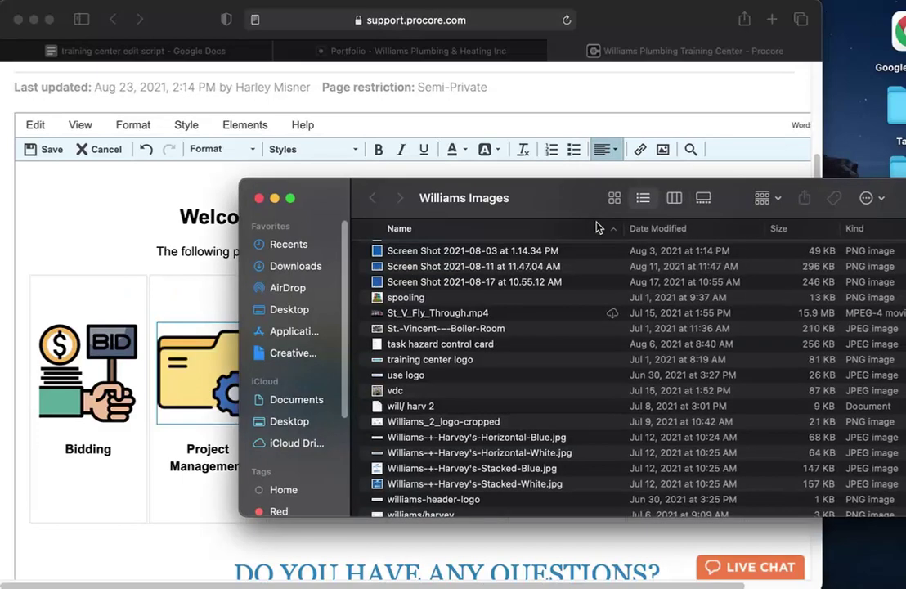
pyautogui.scroll(-1, 507, 327)
pyautogui.scroll(1, 523, 328)
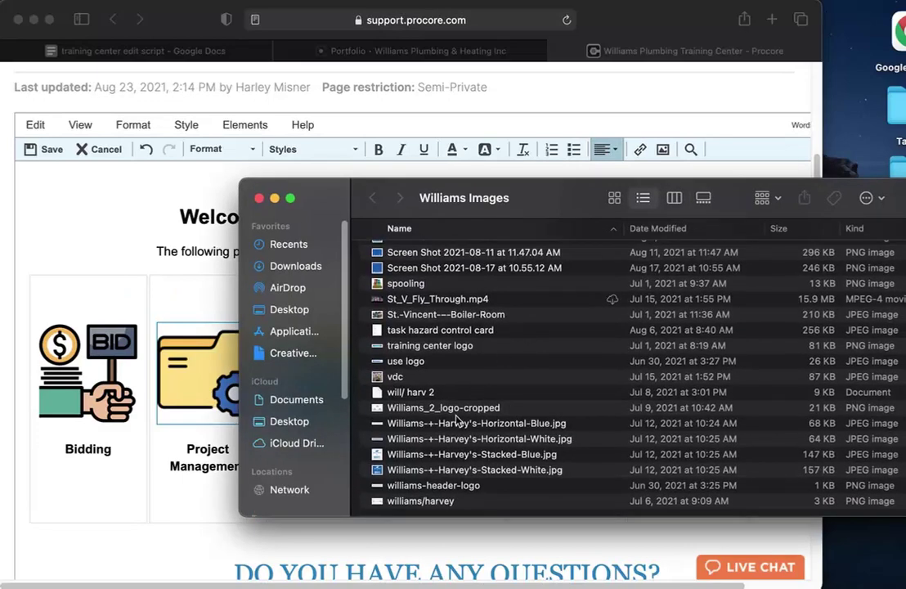
pyautogui.moveTo(451, 426); pyautogui.dragTo(194, 179)
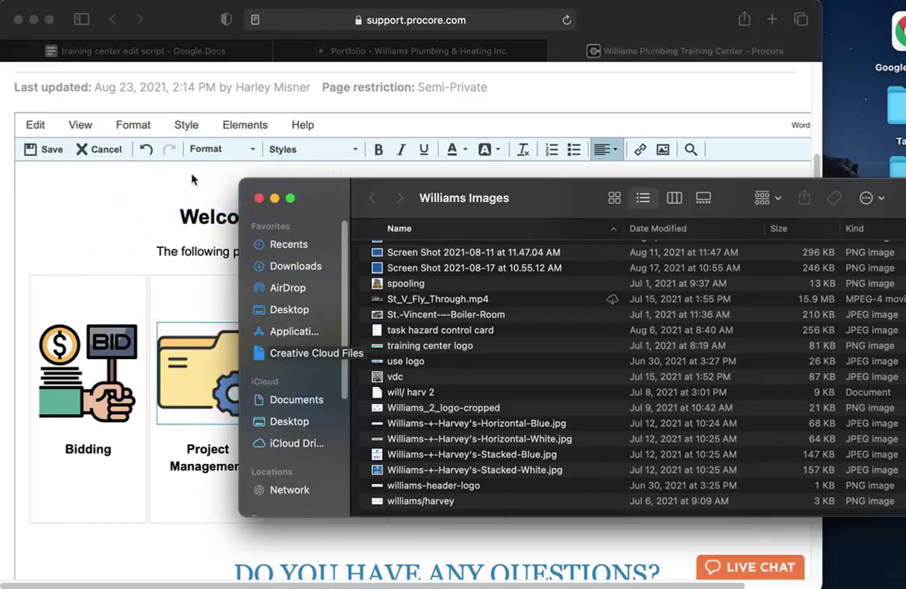
pyautogui.click(258, 198)
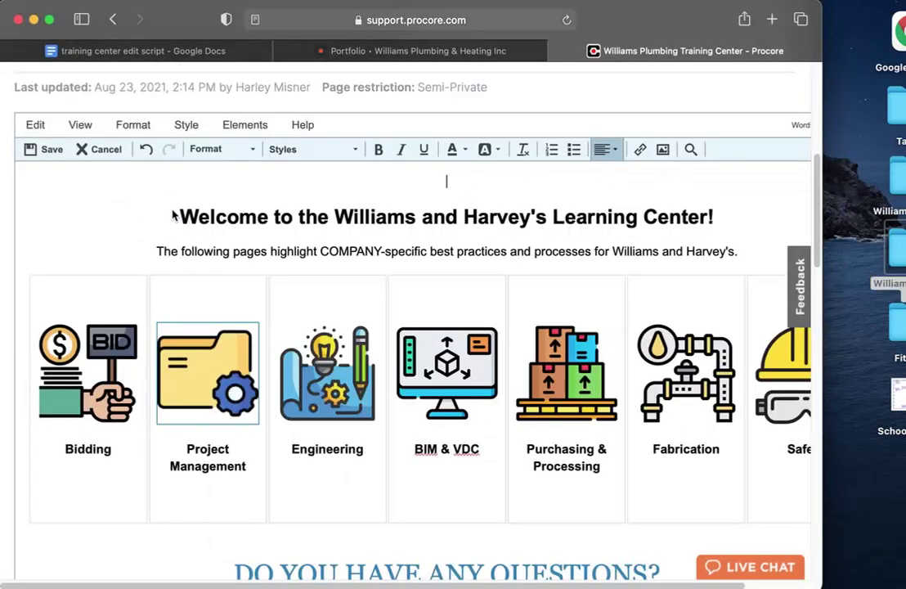
pyautogui.scroll(-2, 318, 272)
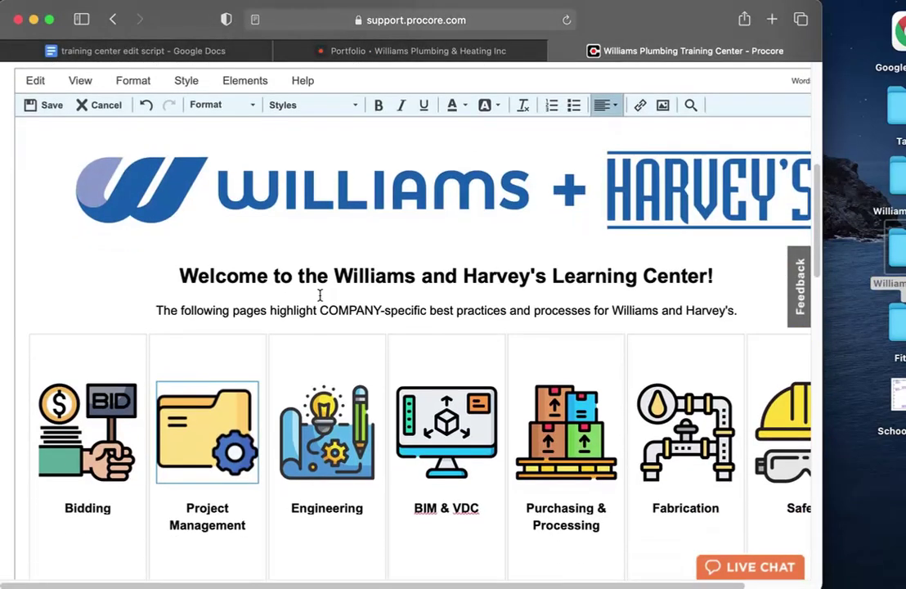
# Add an empty line after the intro sentence, above the department icon table.
pyautogui.scroll(-1, 320, 295)
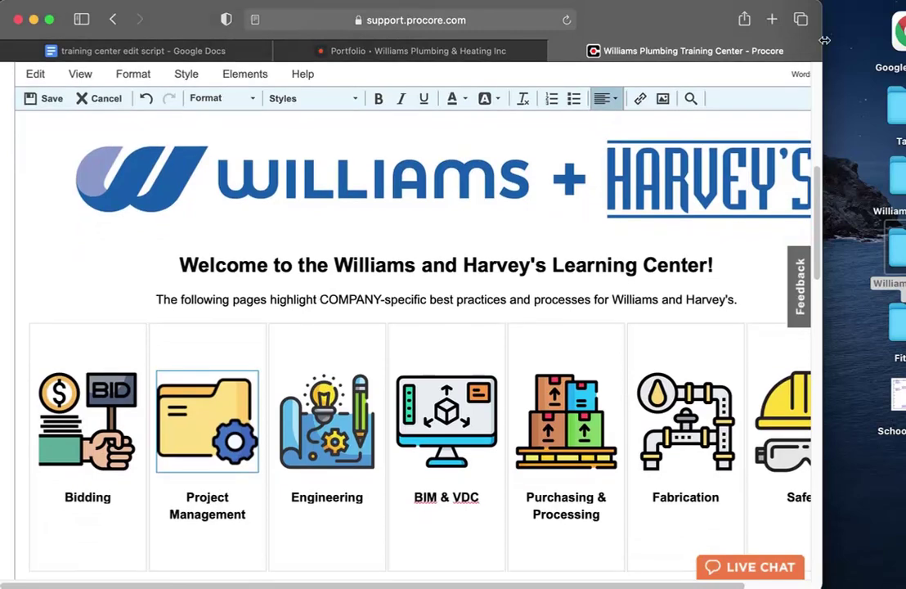
pyautogui.moveTo(821, 55); pyautogui.dragTo(896, 61)
pyautogui.click(384, 275)
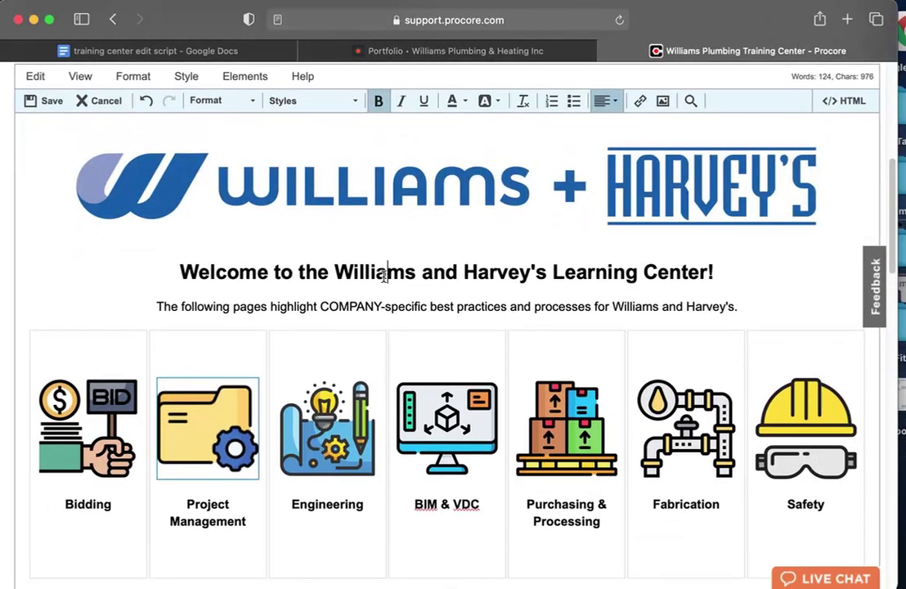
pyautogui.scroll(2, 384, 275)
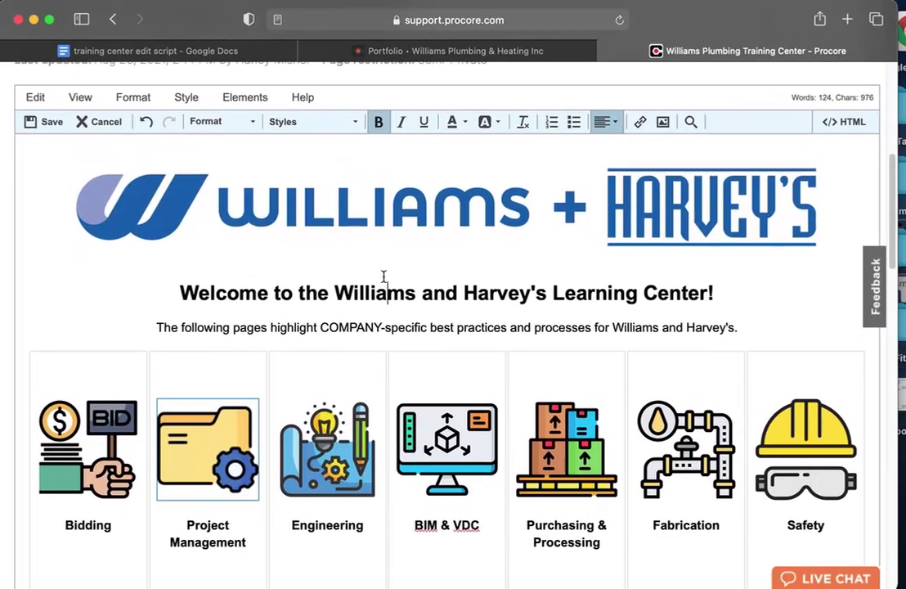
pyautogui.scroll(-2, 384, 278)
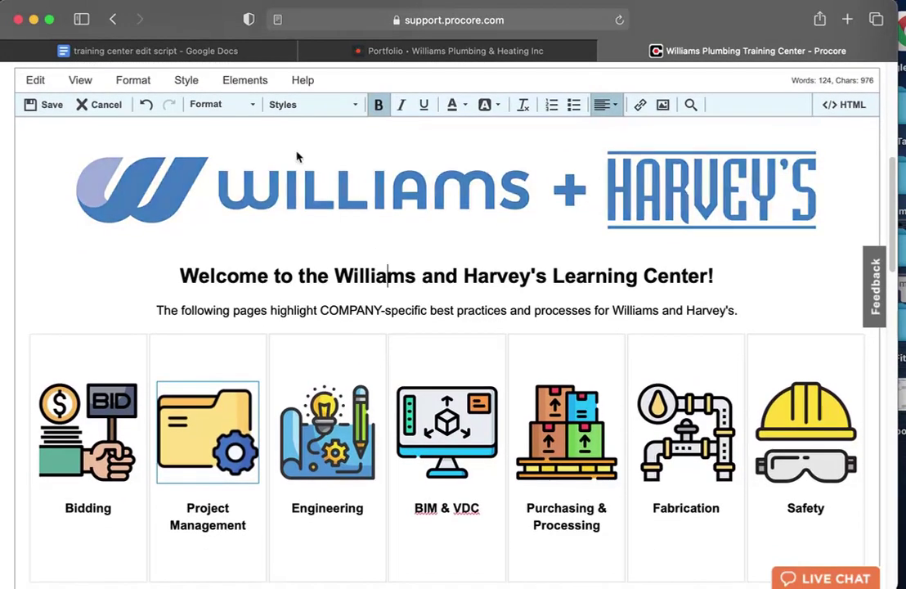
pyautogui.scroll(-3, 453, 246)
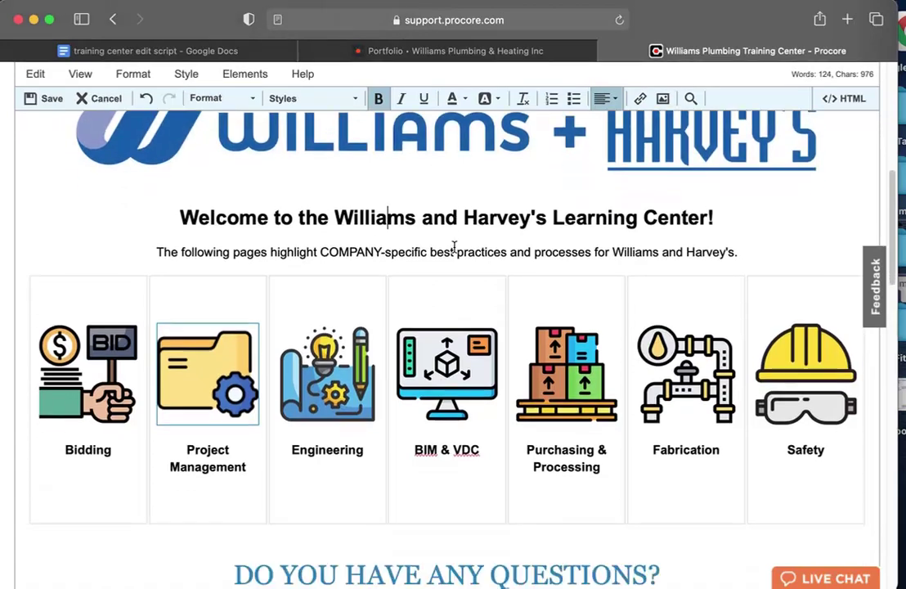
pyautogui.scroll(-1, 454, 247)
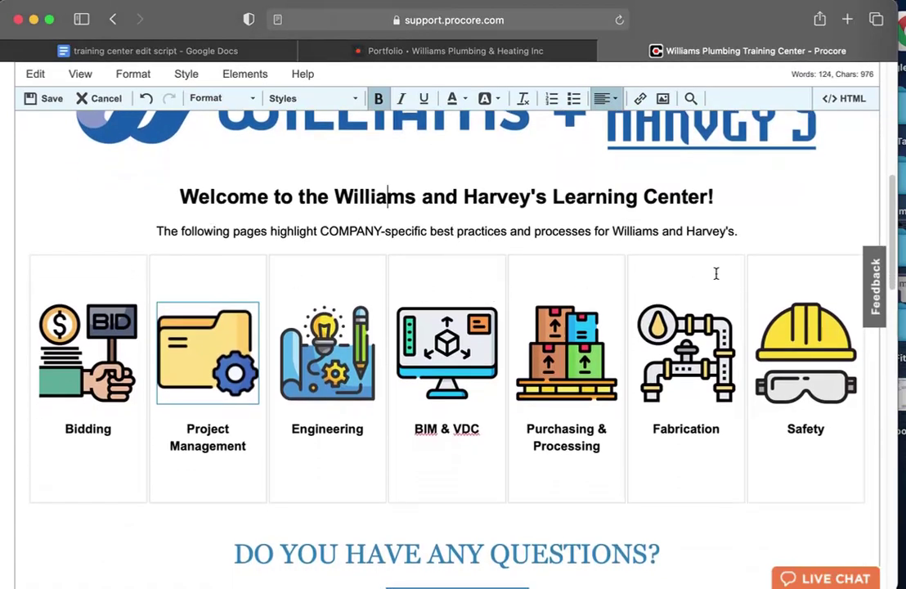
pyautogui.click(749, 236)
pyautogui.press('Return')
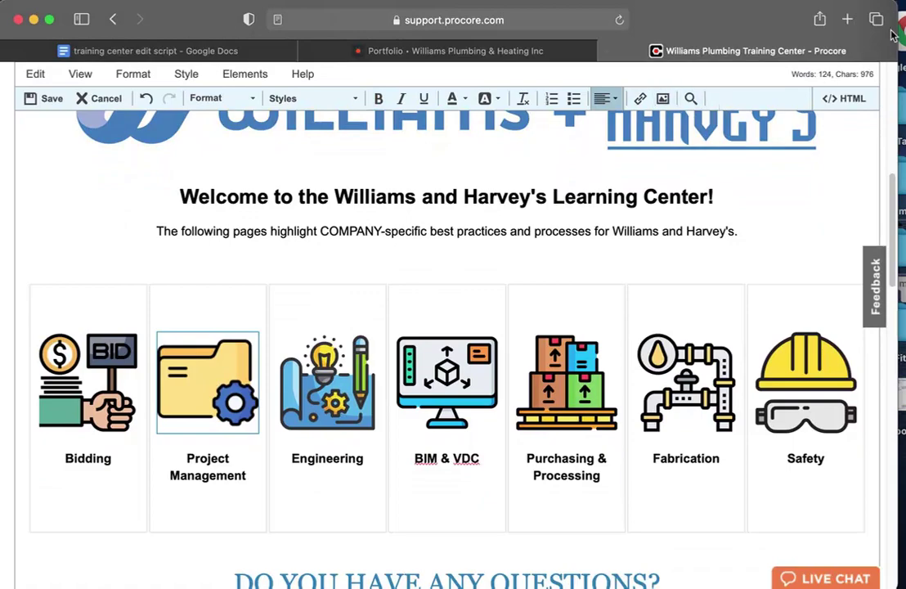
pyautogui.moveTo(897, 31); pyautogui.dragTo(905, 31)
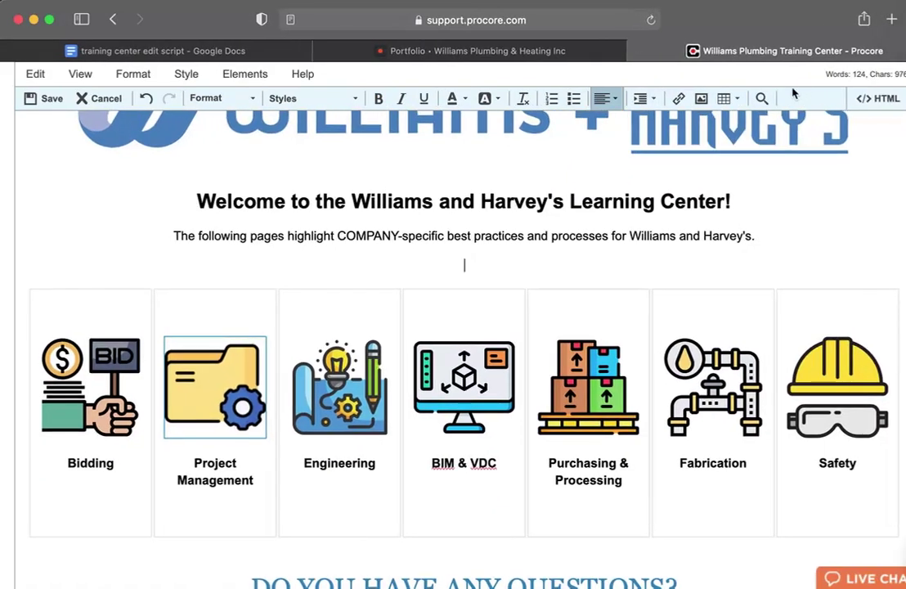
# Insert a 1x3 table and fill its cells with mghjg, jh and hg.
pyautogui.click(726, 103)
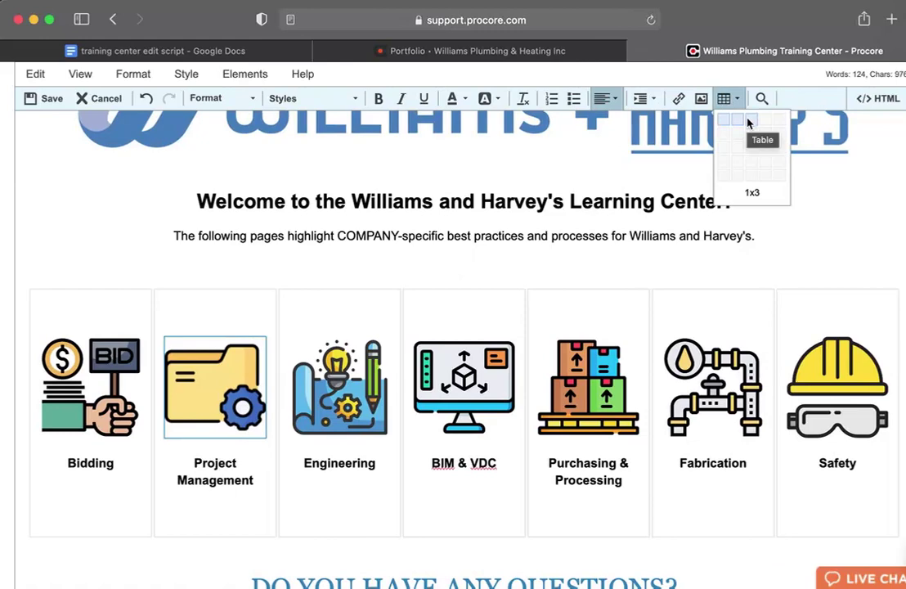
pyautogui.click(750, 122)
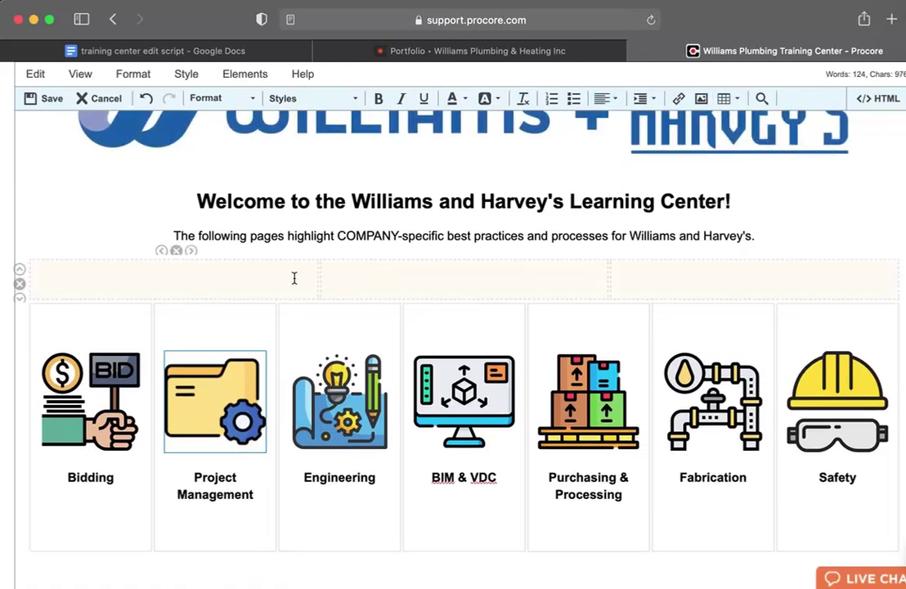
pyautogui.write('mghjg')
pyautogui.click(450, 283)
pyautogui.write('jh')
pyautogui.click(711, 285)
pyautogui.write('hgg')
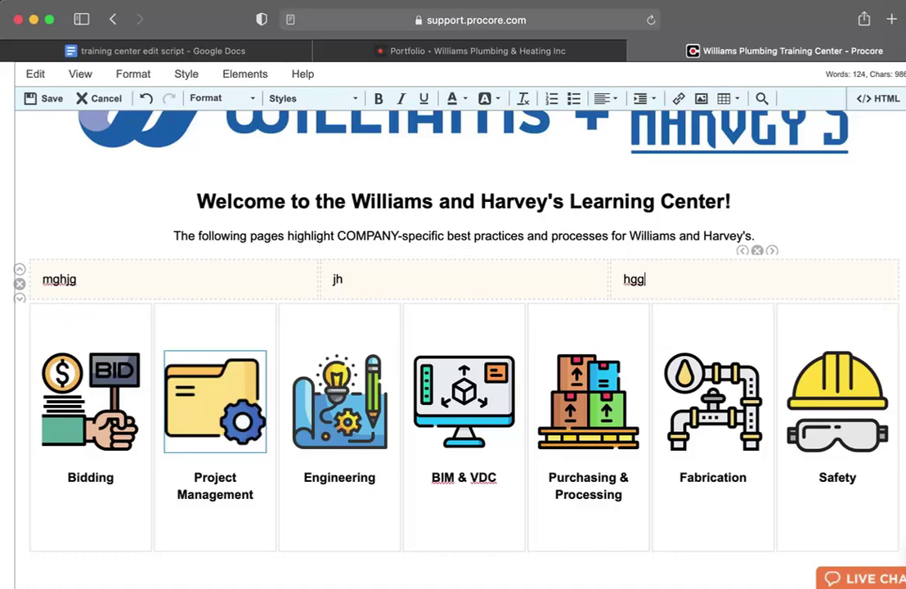
pyautogui.scroll(-1, 404, 318)
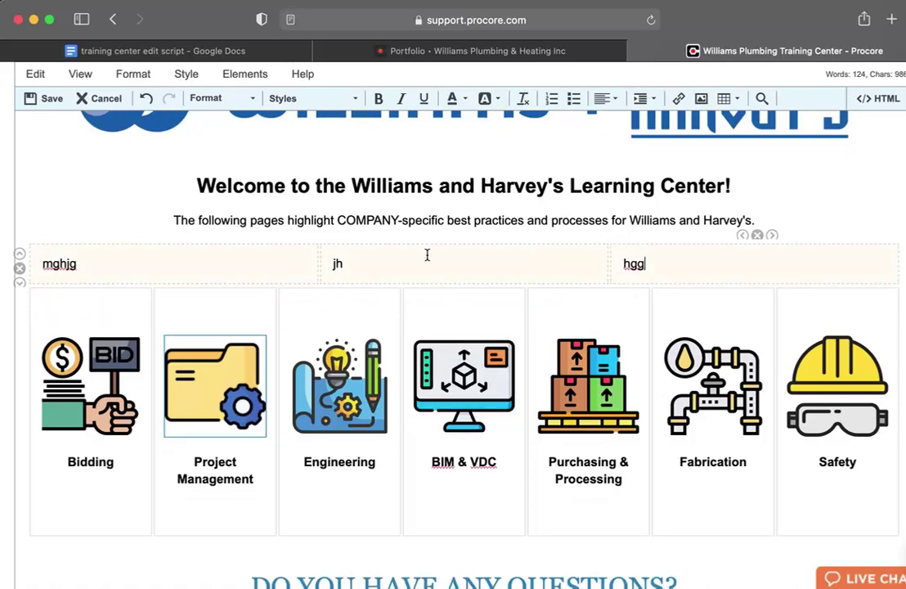
pyautogui.rightClick(231, 256)
pyautogui.scroll(-3, 315, 355)
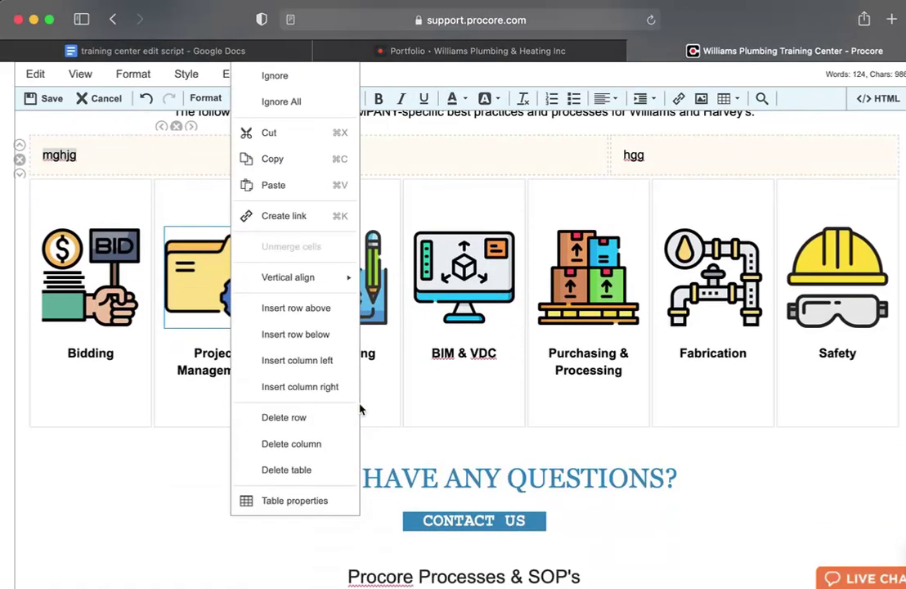
pyautogui.click(307, 498)
pyautogui.click(394, 256)
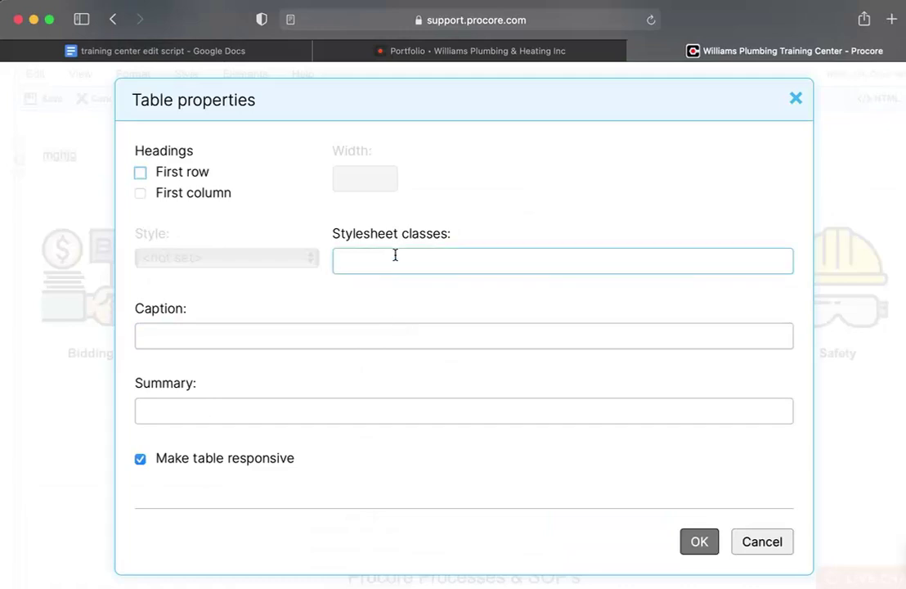
pyautogui.click(700, 546)
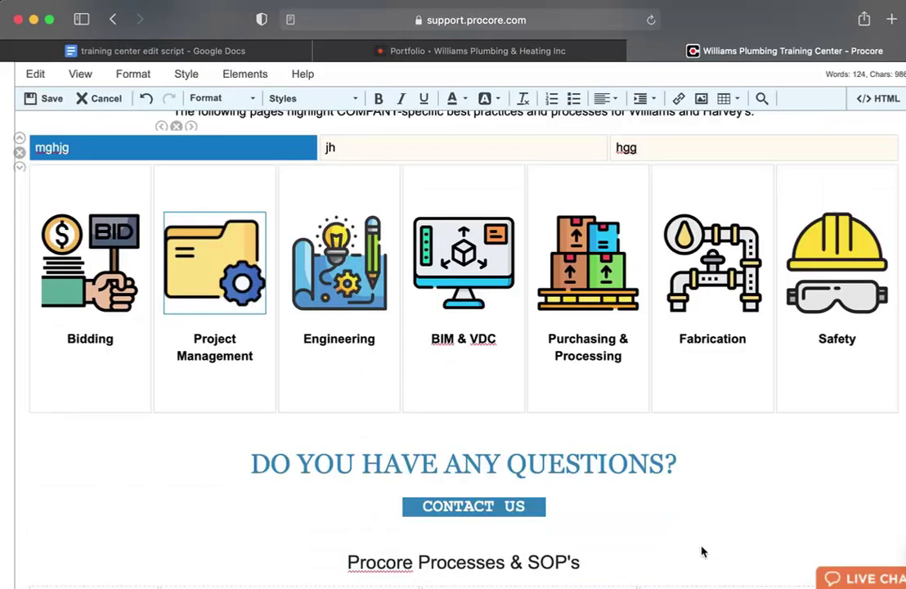
pyautogui.scroll(2, 425, 294)
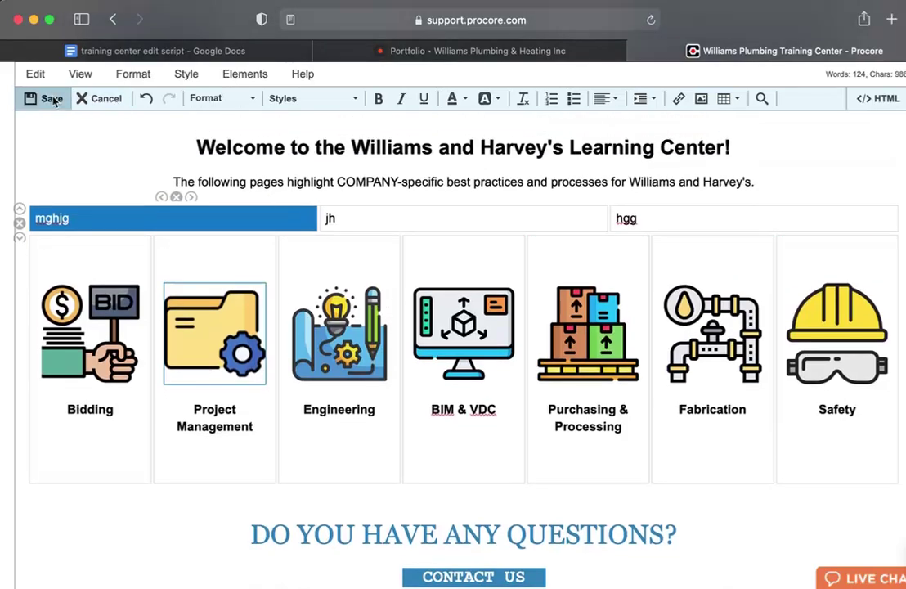
# Save the page with its new placeholder table row.
pyautogui.click(49, 98)
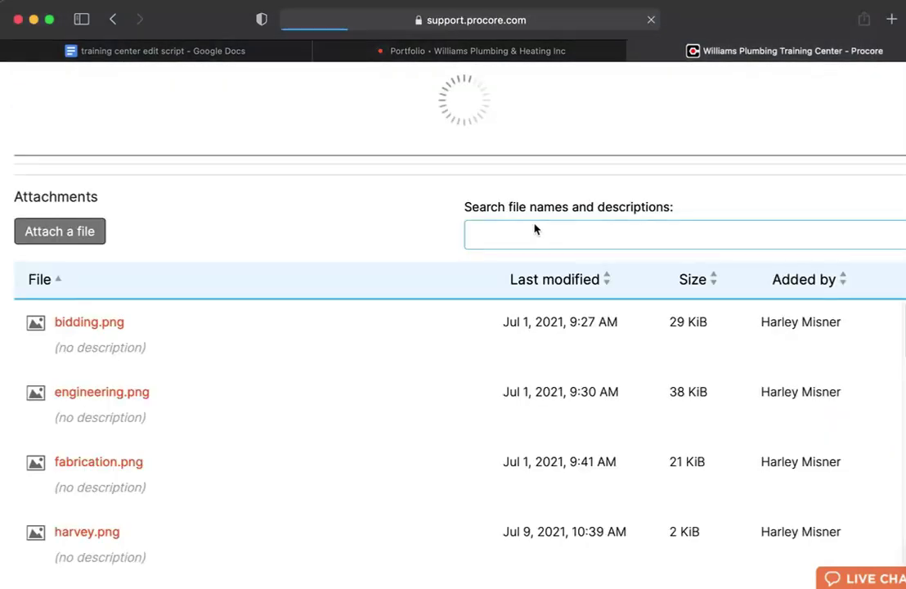
pyautogui.scroll(-5, 533, 229)
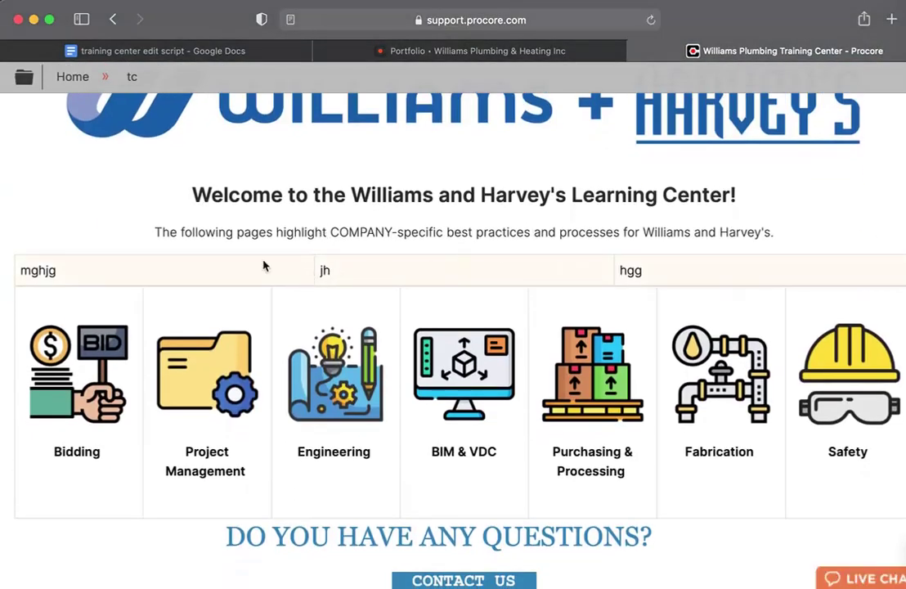
pyautogui.scroll(5, 288, 286)
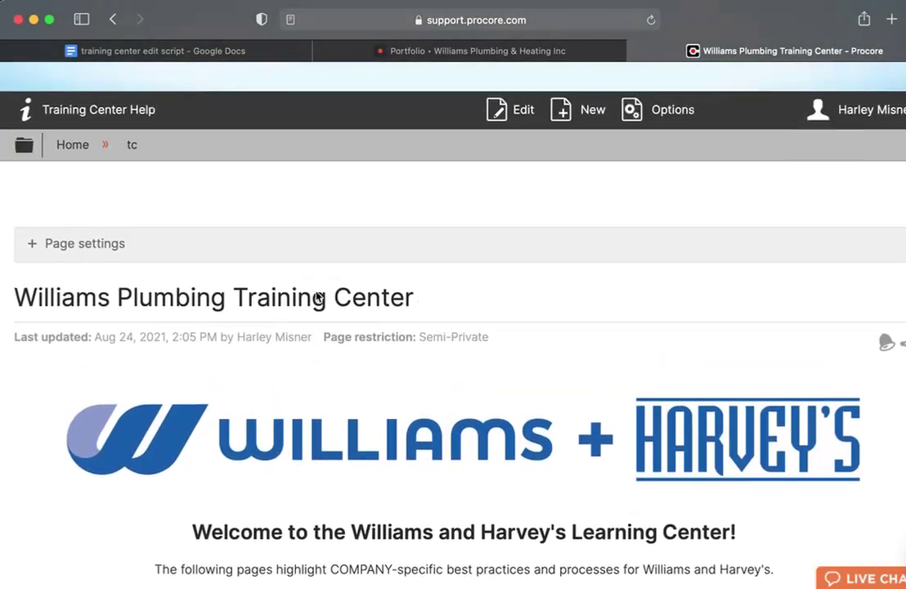
# Reopen the page choosing Edit live instead of creating a draft.
pyautogui.click(497, 124)
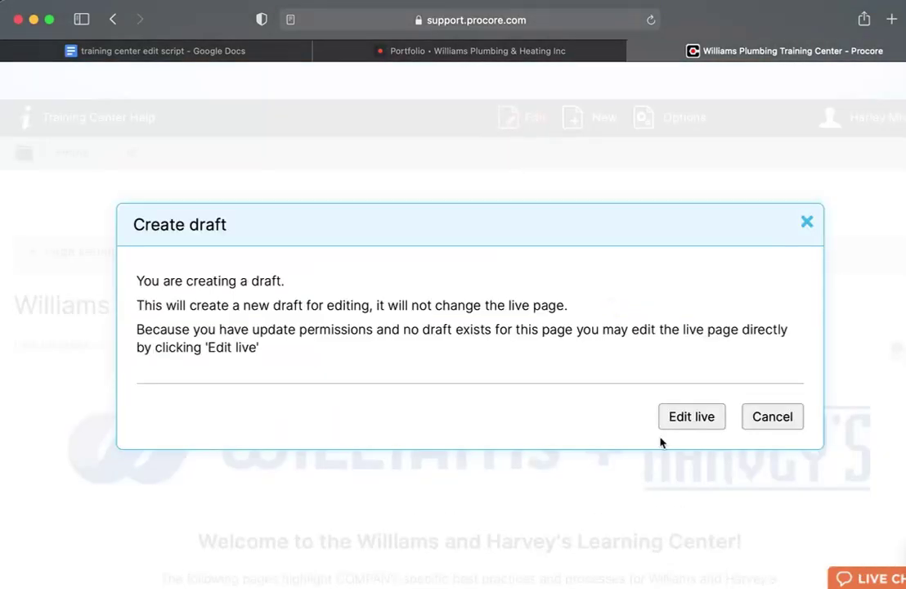
pyautogui.click(676, 419)
pyautogui.scroll(-3, 677, 420)
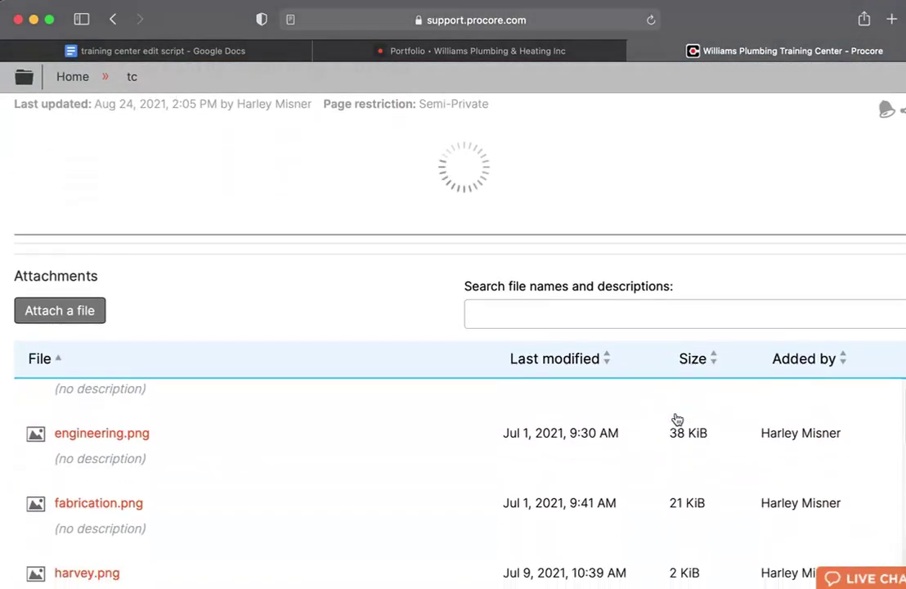
pyautogui.scroll(-1, 621, 266)
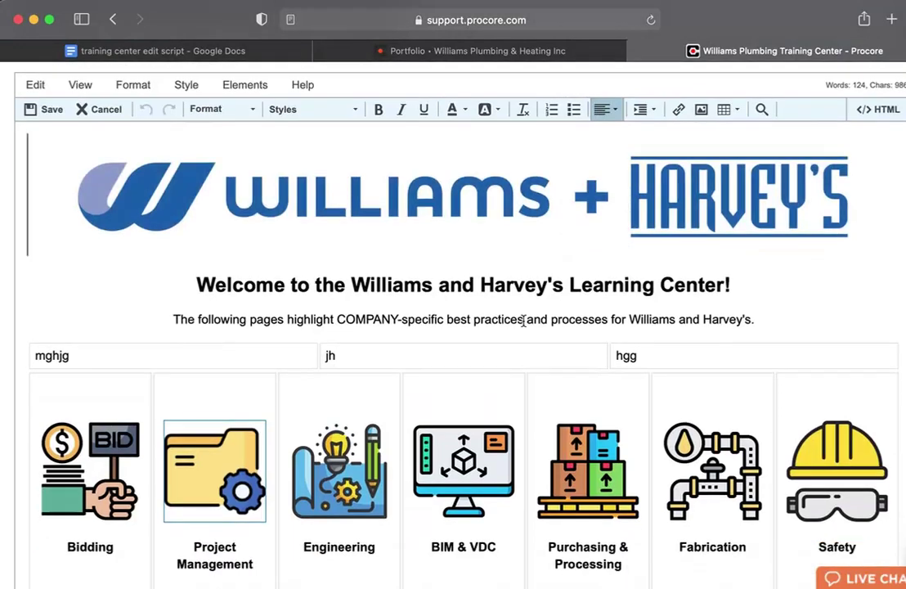
# Delete the three placeholder columns, removing the mghjg, jh, hg row.
pyautogui.click(197, 351)
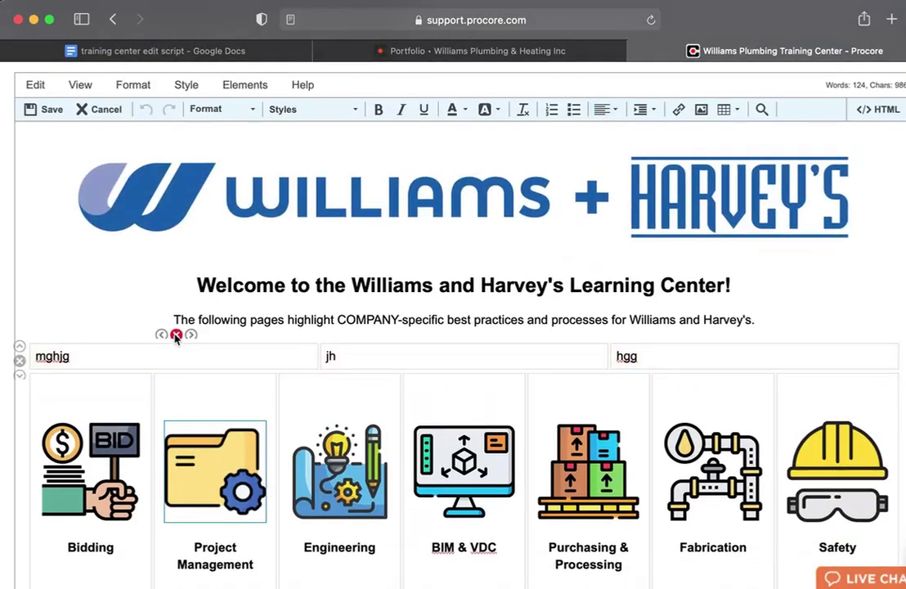
pyautogui.click(176, 335)
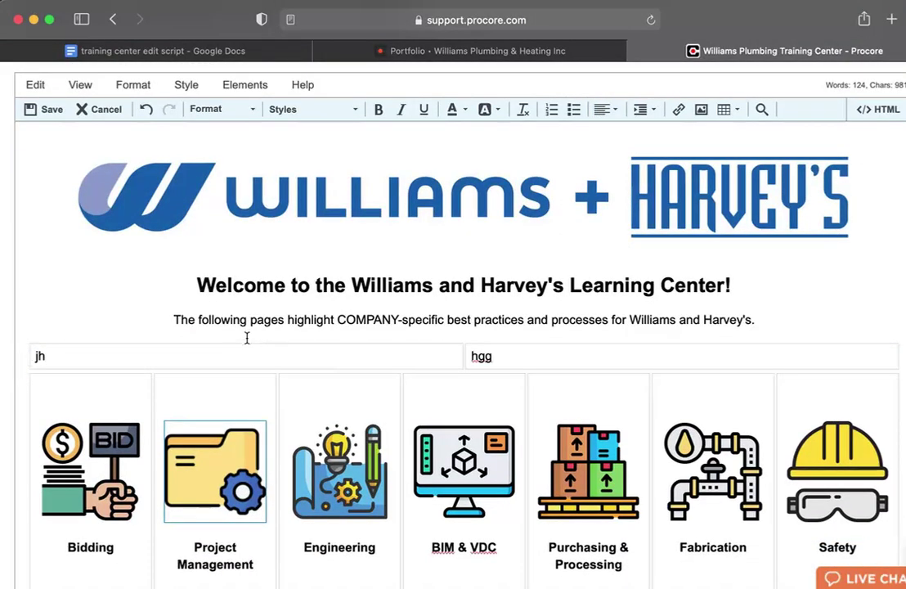
pyautogui.click(251, 335)
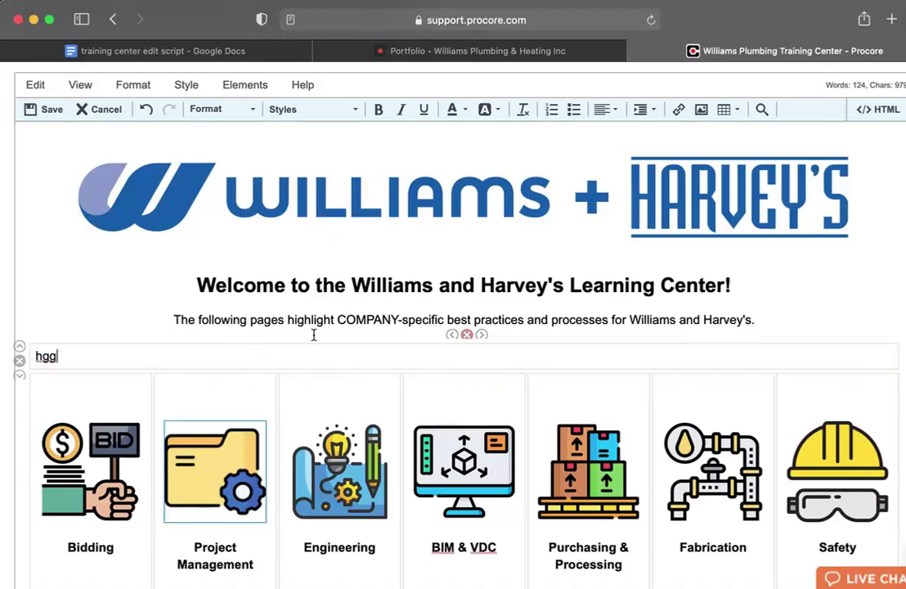
pyautogui.click(467, 335)
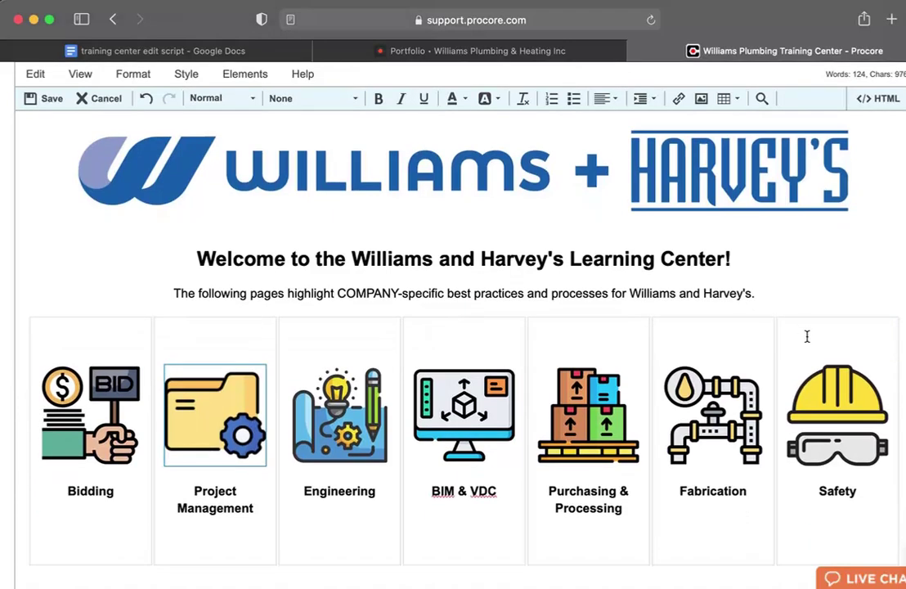
# Insert a column after Safety and delete it again, keeping seven columns.
pyautogui.click(808, 336)
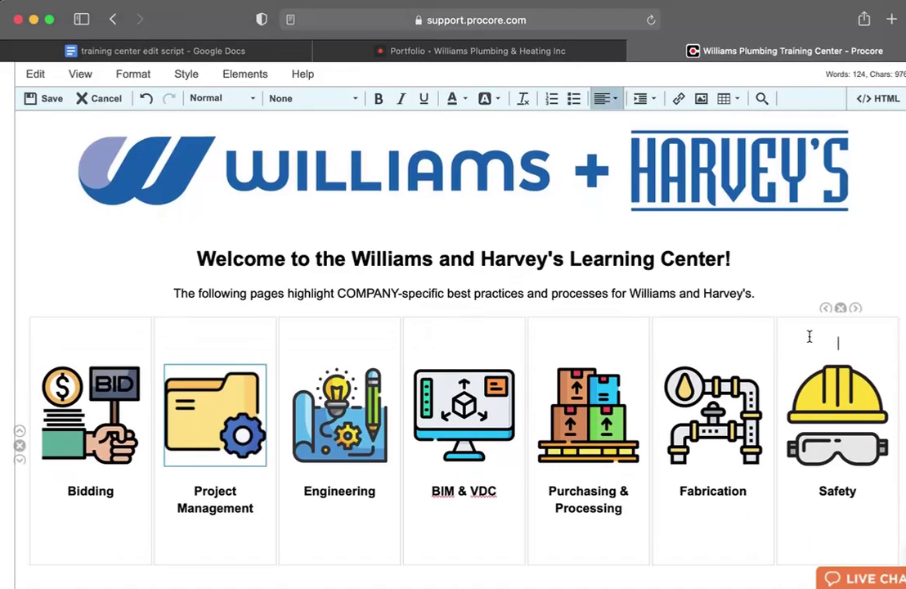
pyautogui.click(855, 309)
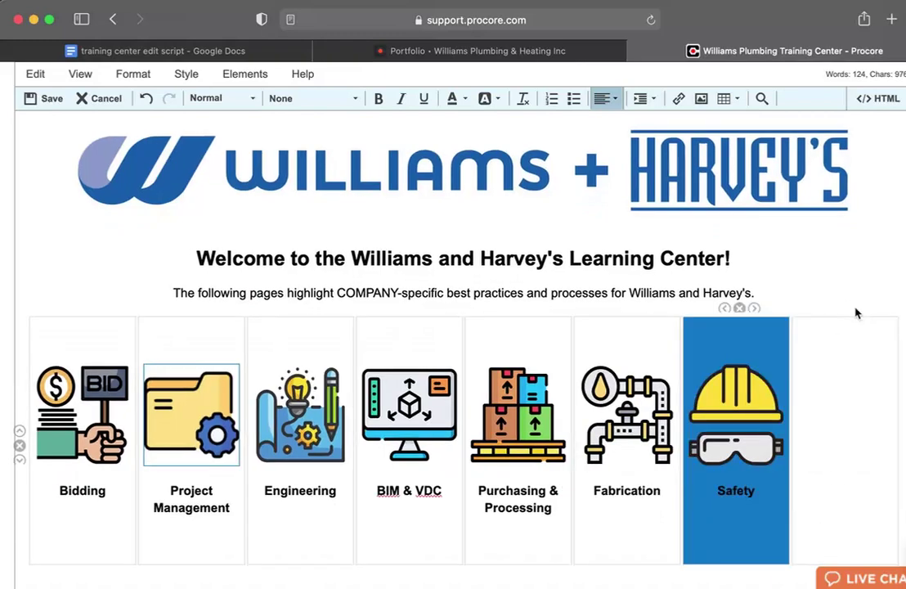
pyautogui.click(838, 332)
pyautogui.click(847, 308)
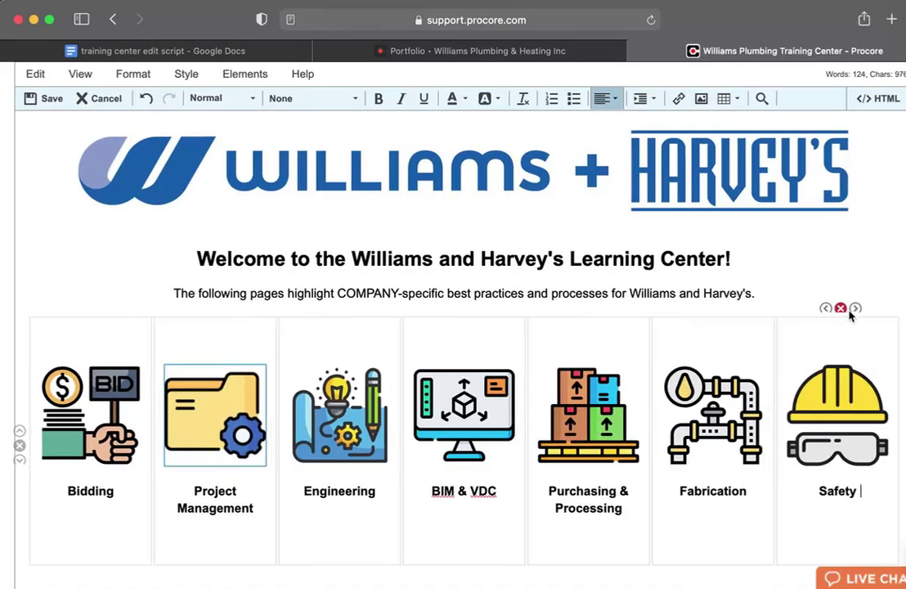
pyautogui.scroll(-2, 48, 427)
pyautogui.click(48, 427)
pyautogui.scroll(-1, 48, 427)
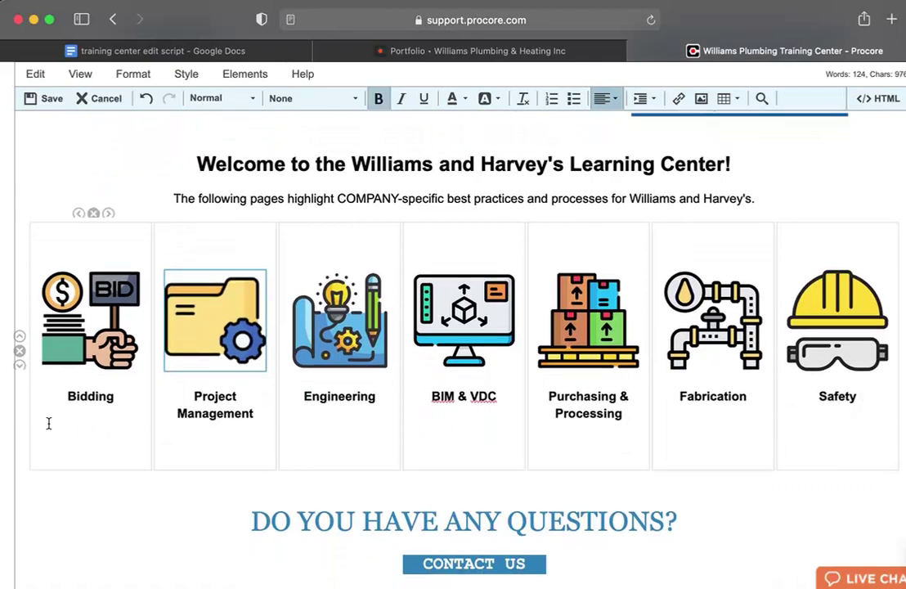
# Select the word 'Procore' in the 'Procore Processes & SOP's' heading further down the page.
pyautogui.scroll(-2, 49, 423)
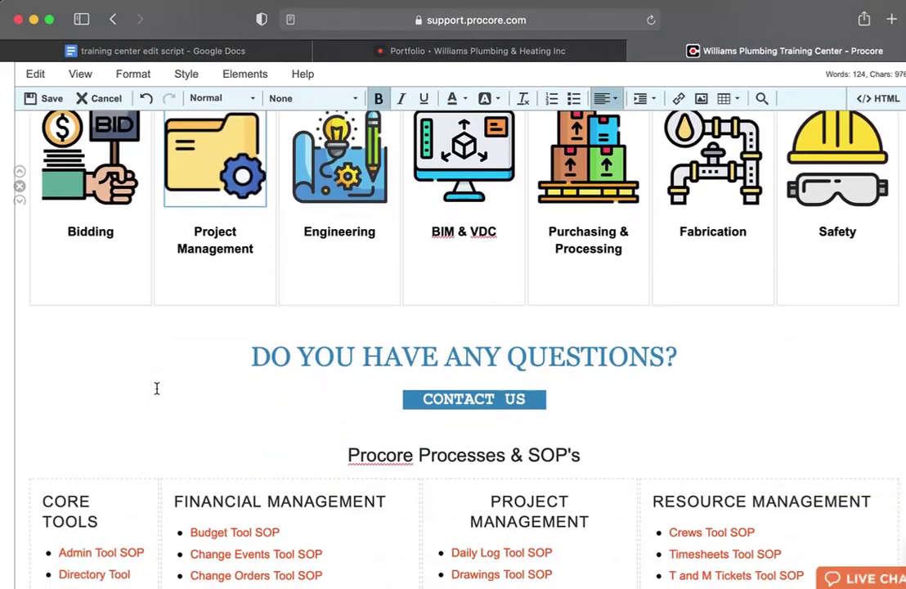
pyautogui.scroll(-1, 388, 353)
pyautogui.scroll(-1, 376, 365)
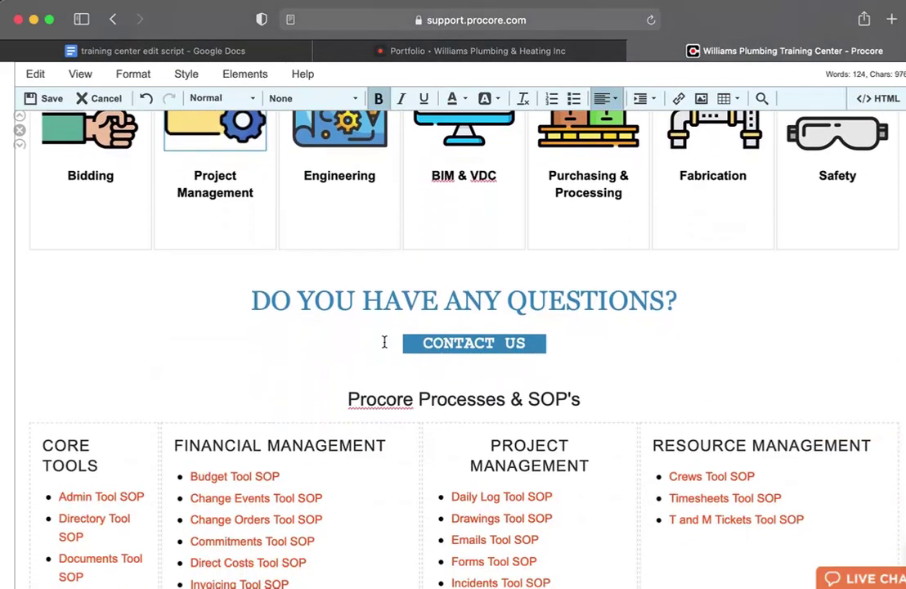
pyautogui.scroll(-1, 457, 335)
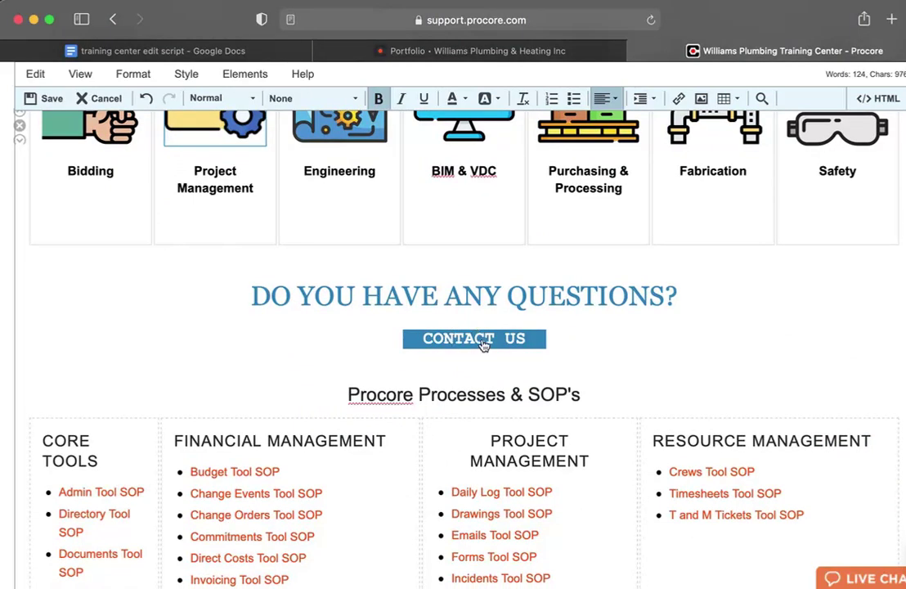
pyautogui.scroll(-1, 442, 342)
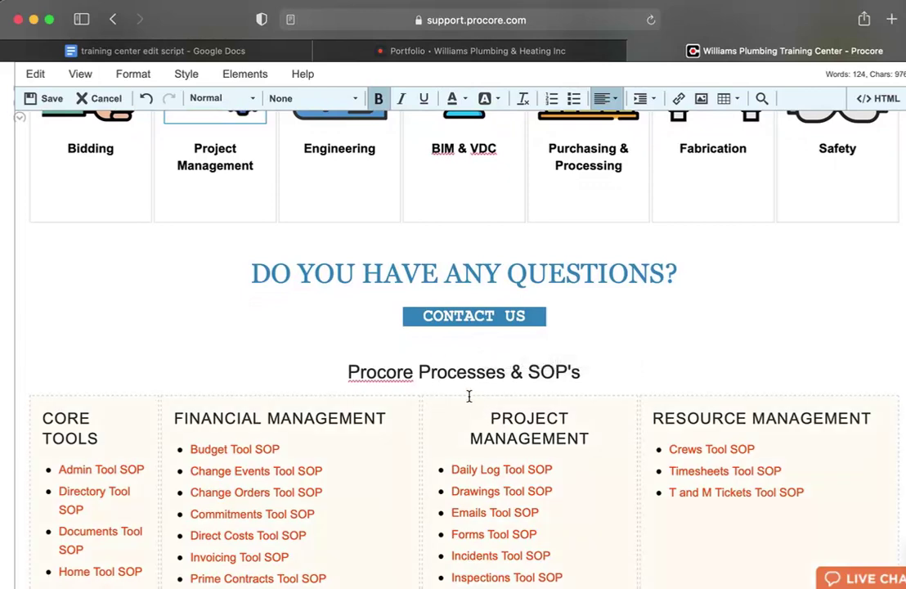
pyautogui.scroll(-2, 469, 395)
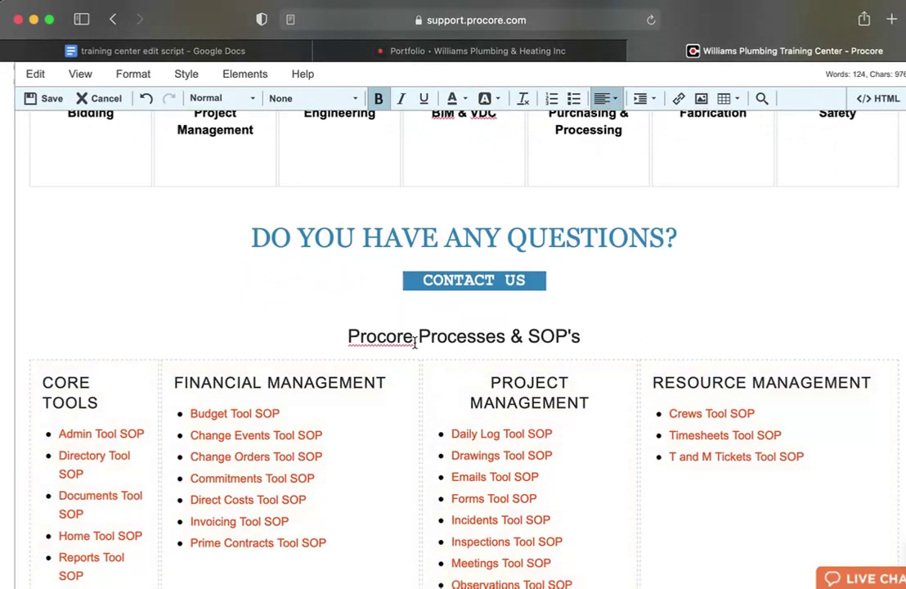
pyautogui.moveTo(415, 341); pyautogui.dragTo(348, 342)
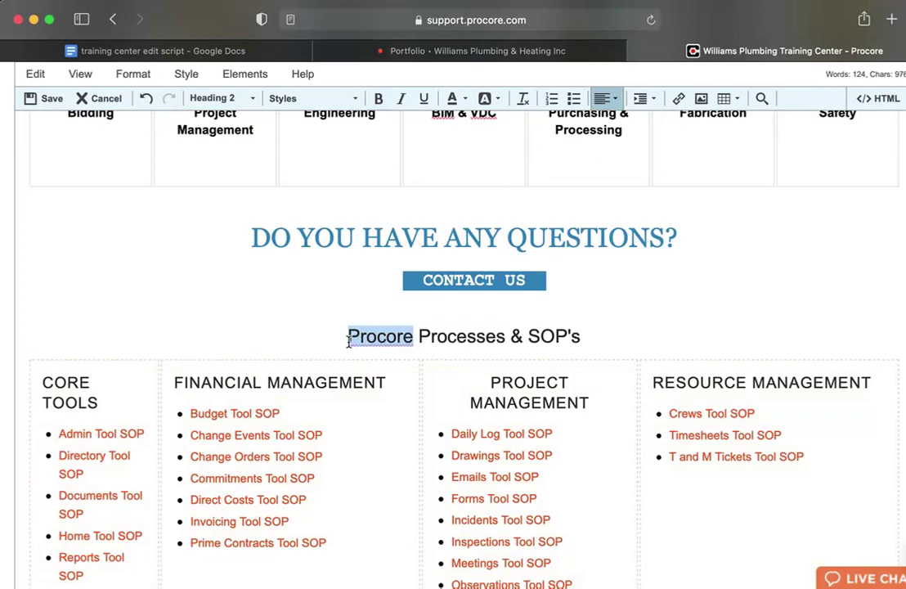
# Open the Link dialog for the selected word Procore and browse its Procore article results.
pyautogui.click(679, 100)
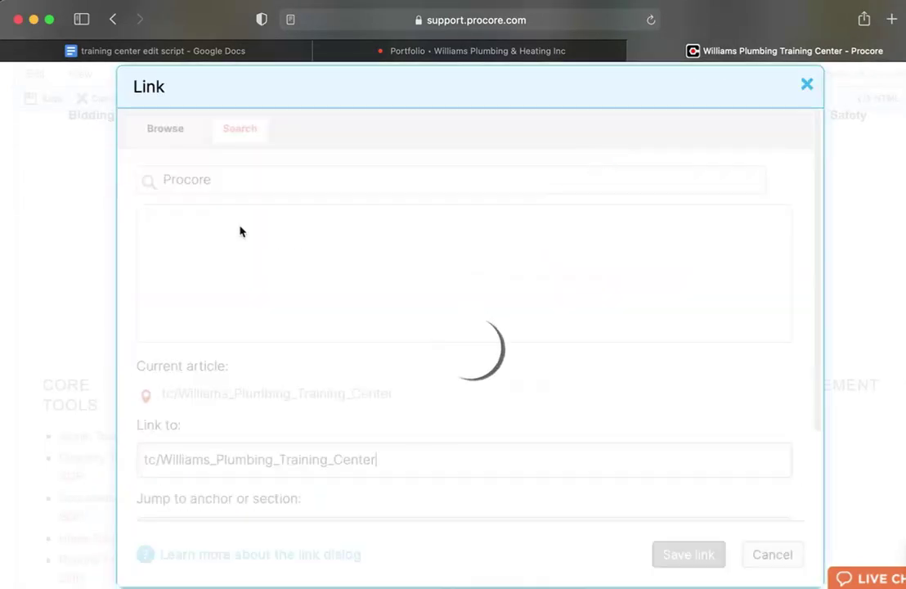
pyautogui.scroll(-1, 257, 240)
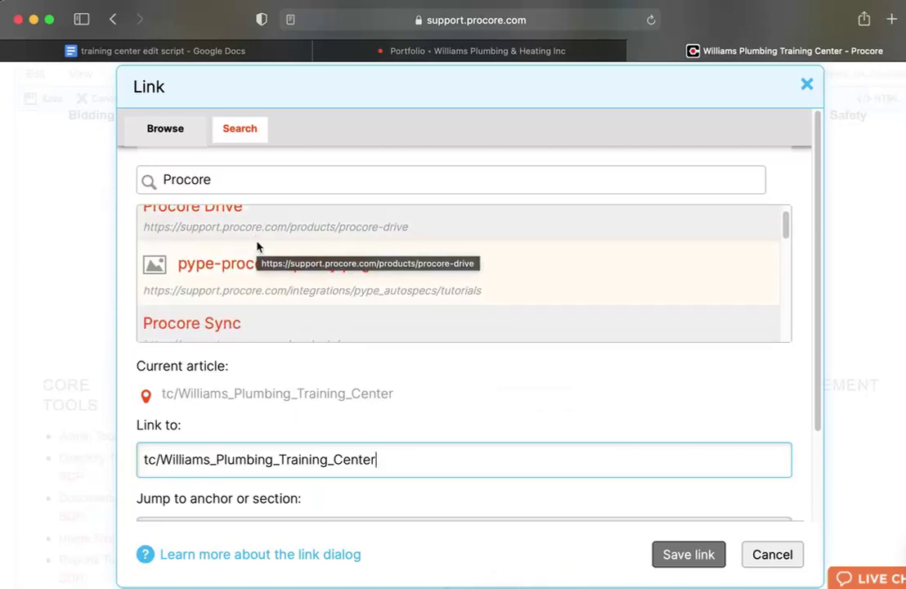
pyautogui.scroll(1, 256, 245)
pyautogui.scroll(-2, 231, 237)
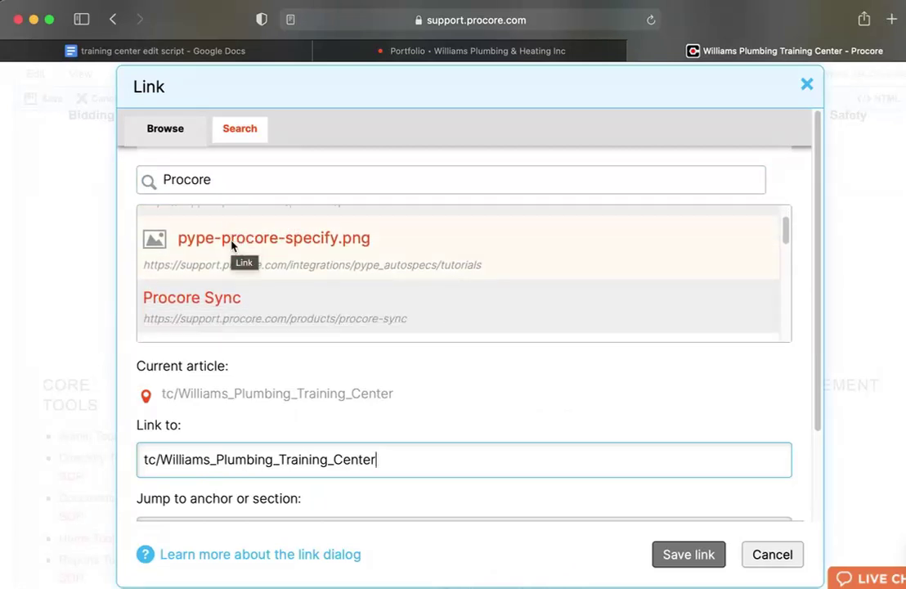
pyautogui.scroll(-4, 231, 246)
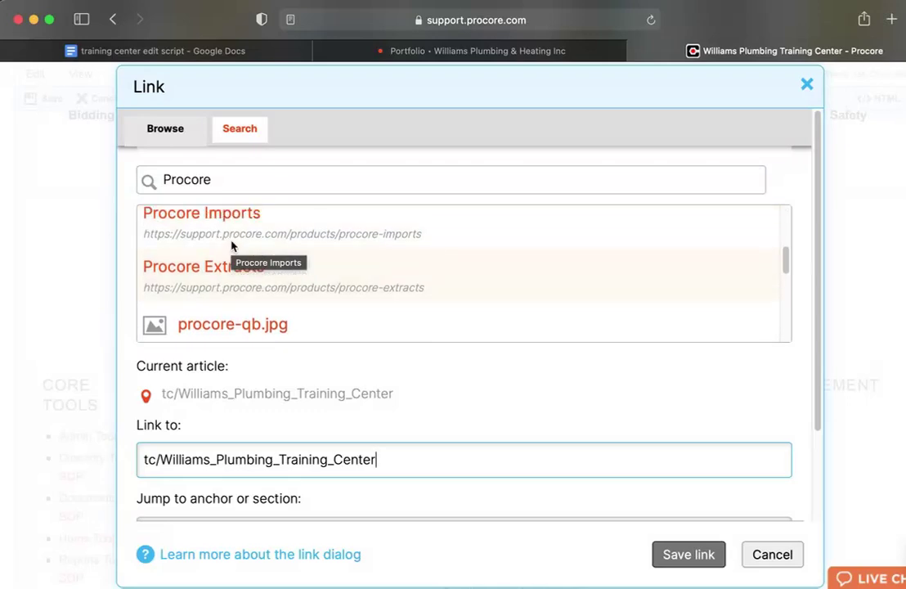
pyautogui.scroll(-2, 231, 245)
pyautogui.scroll(3, 230, 246)
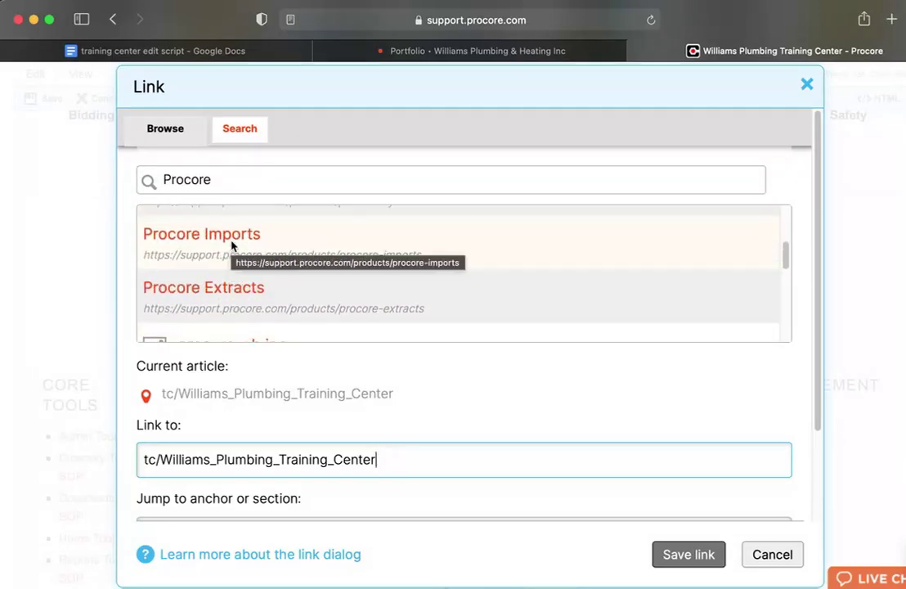
pyautogui.scroll(3, 231, 245)
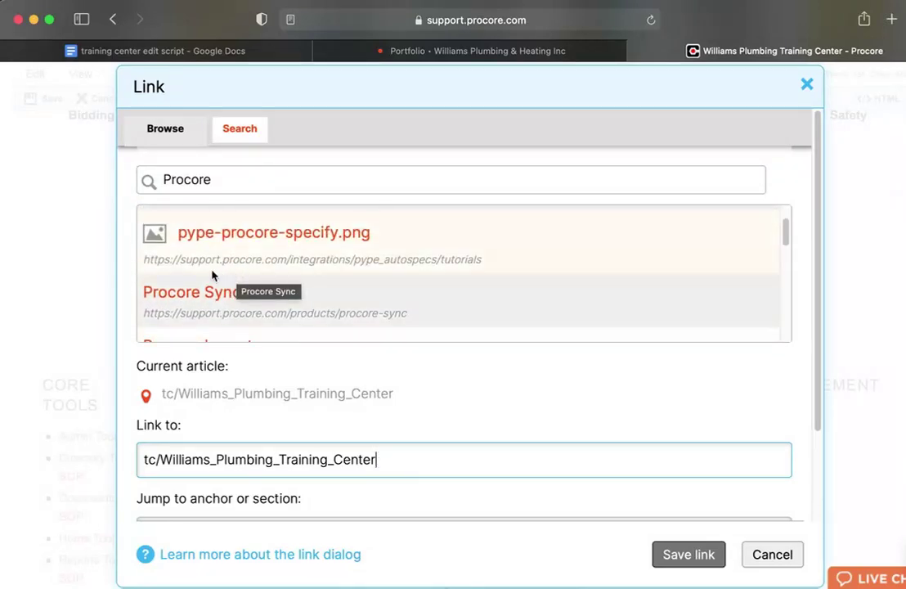
pyautogui.scroll(2, 237, 275)
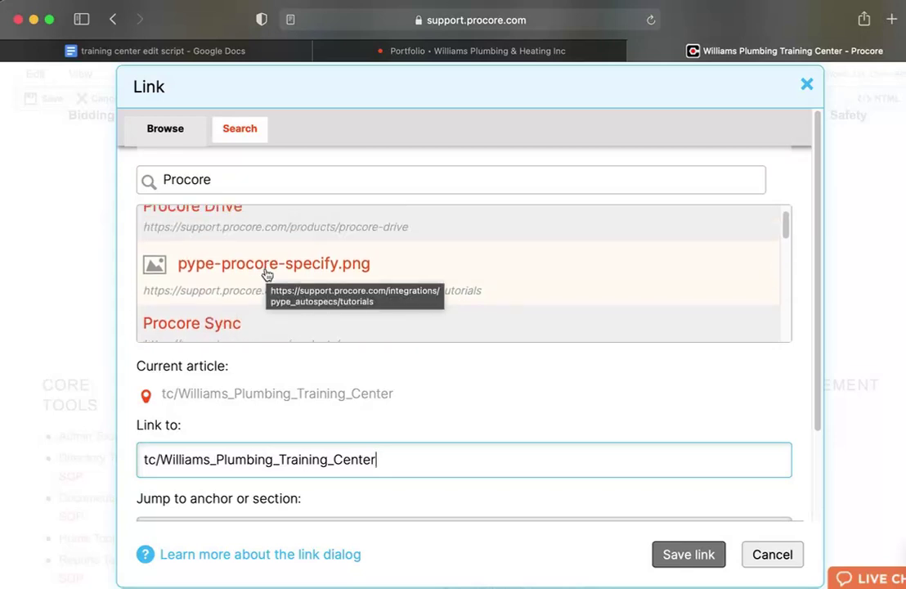
pyautogui.scroll(-5, 268, 263)
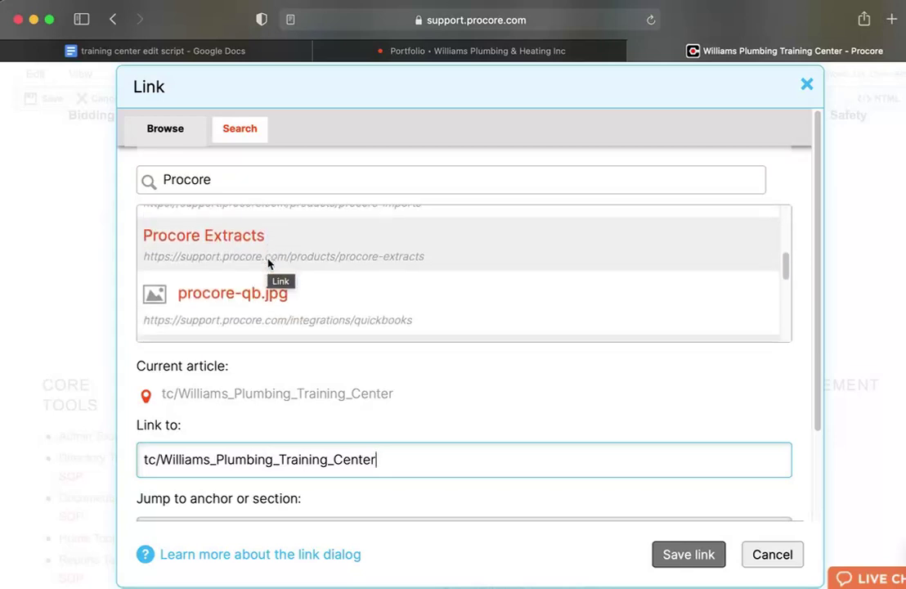
pyautogui.scroll(-1, 269, 263)
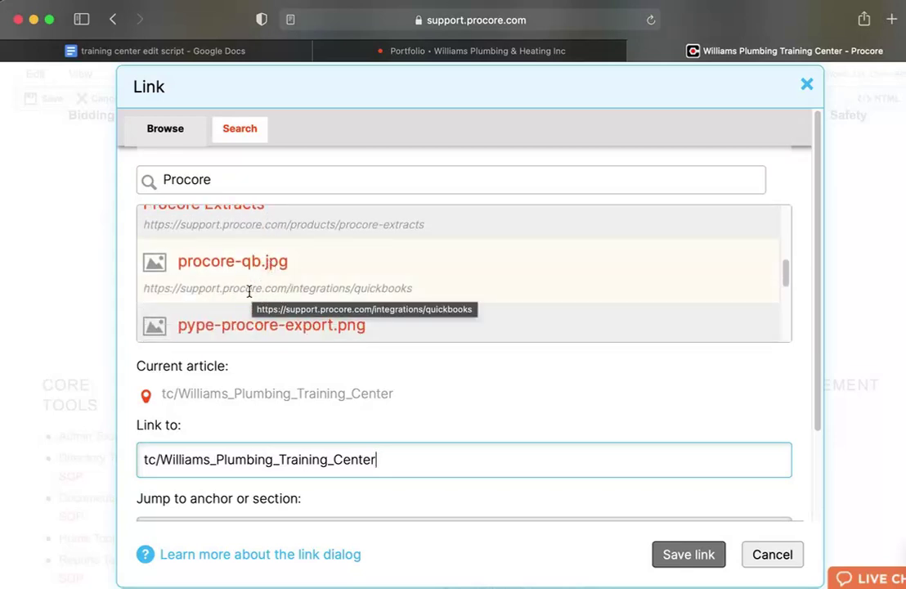
pyautogui.scroll(-2, 370, 299)
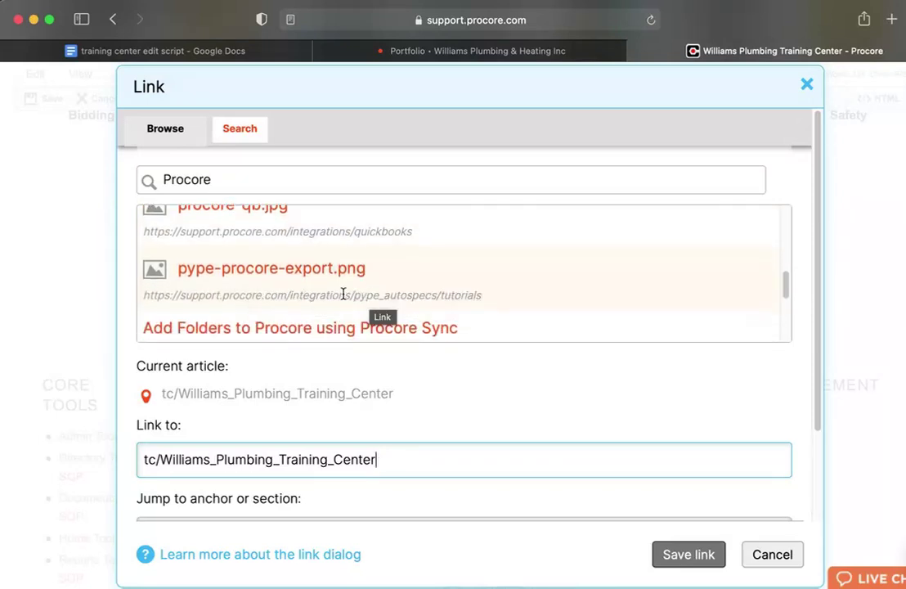
pyautogui.scroll(1, 340, 290)
pyautogui.scroll(3, 352, 292)
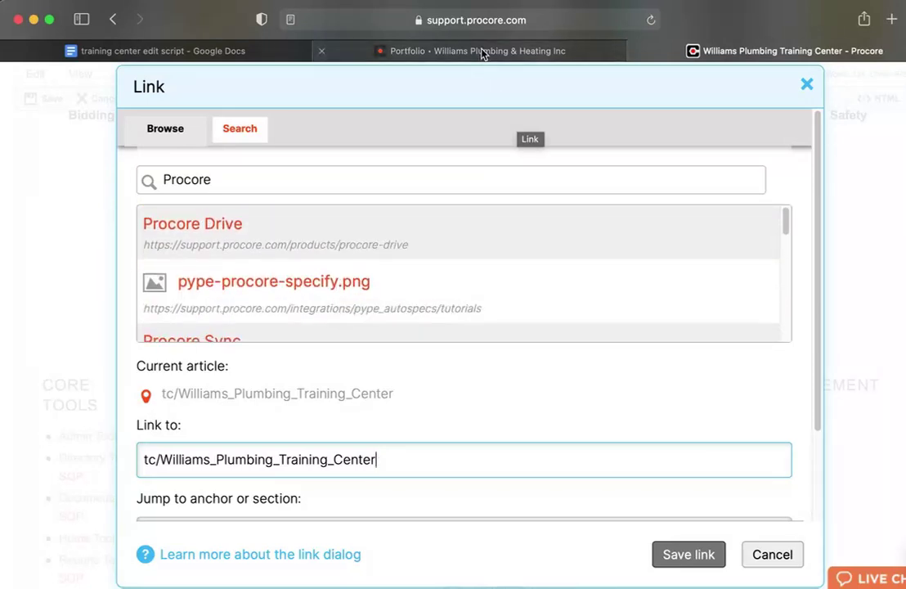
# Copy the Google Docs script's web address and come back to the Procore Training Center.
pyautogui.click(286, 51)
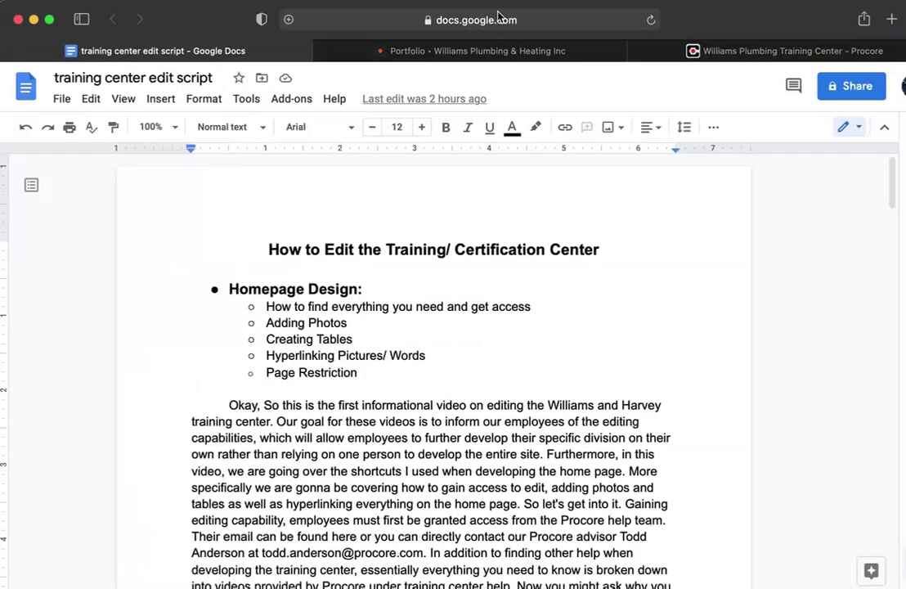
pyautogui.click(487, 20)
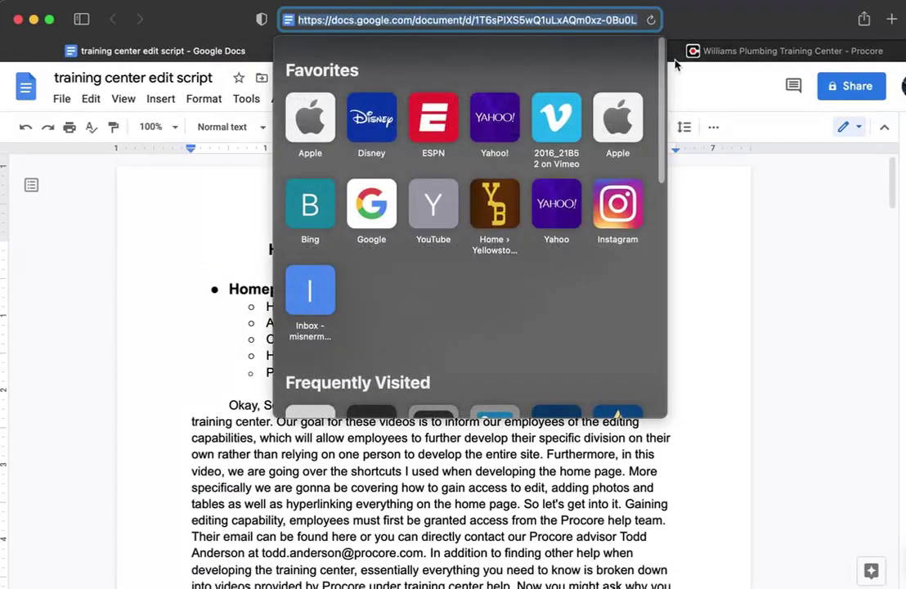
pyautogui.click(698, 53)
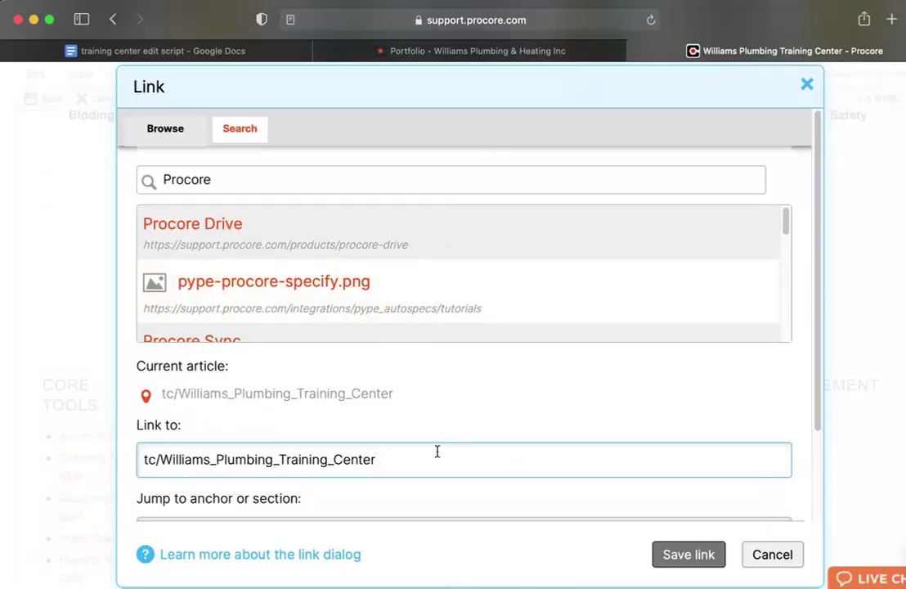
# Replace the Procore link target with the pasted Google Docs address, then save the page.
pyautogui.moveTo(423, 463); pyautogui.dragTo(95, 435)
pyautogui.press('BackSpace')
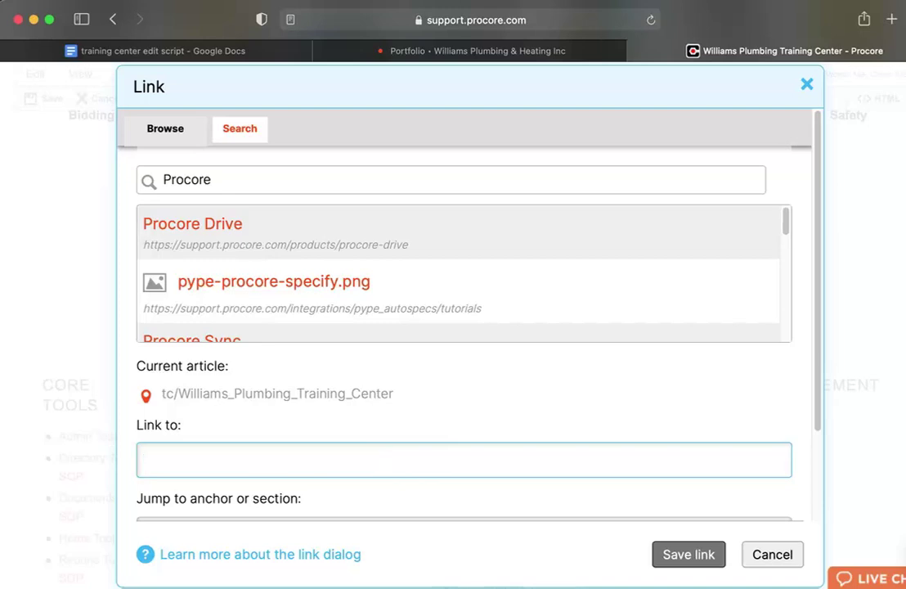
pyautogui.click(672, 556)
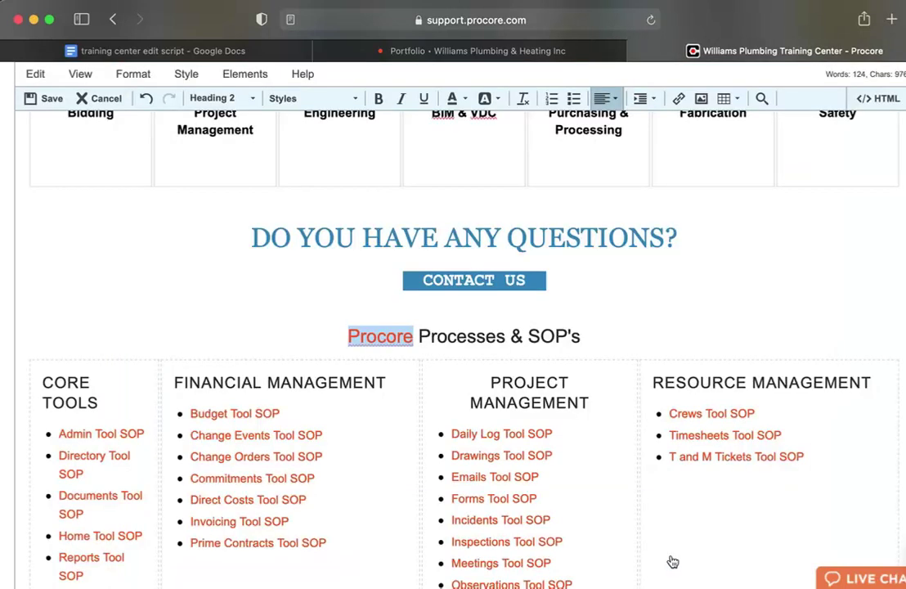
pyautogui.click(288, 313)
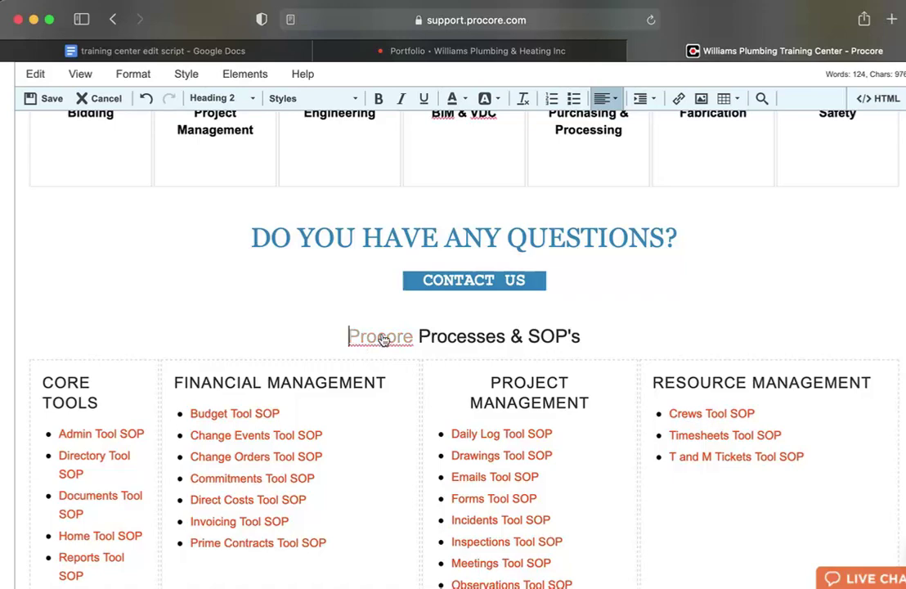
pyautogui.click(39, 97)
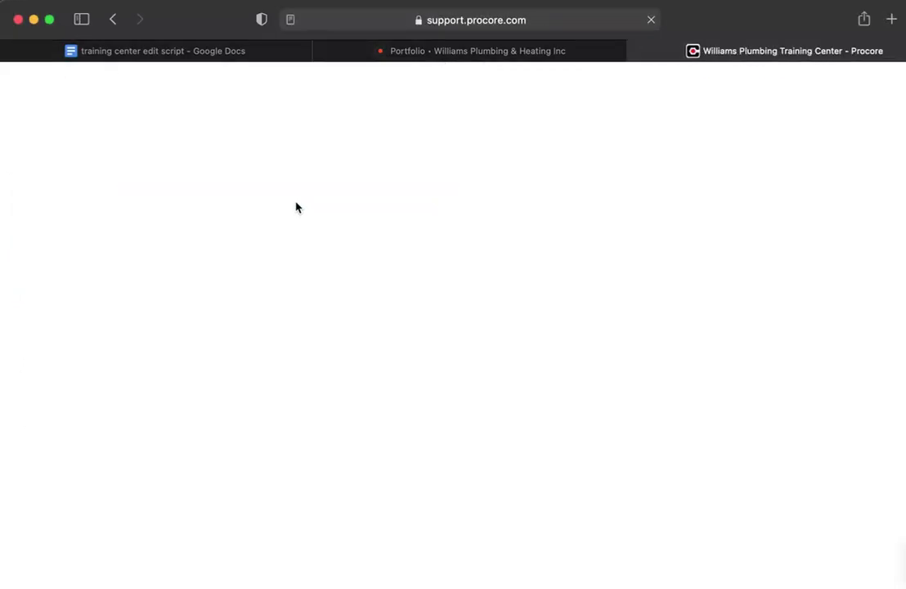
# Test the Procore link so the script opens in a new tab, then return to the Training Center tab.
pyautogui.scroll(-10, 296, 208)
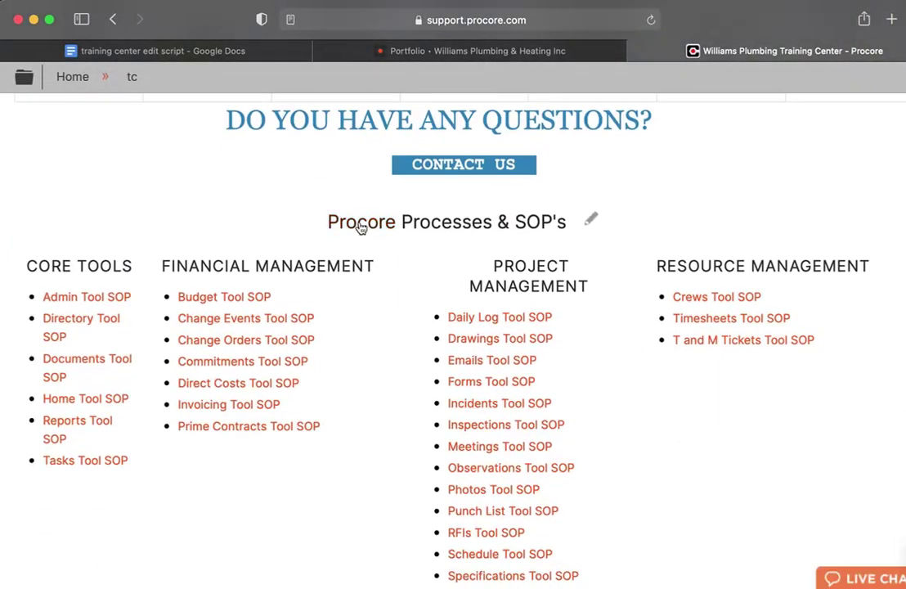
pyautogui.click(361, 226)
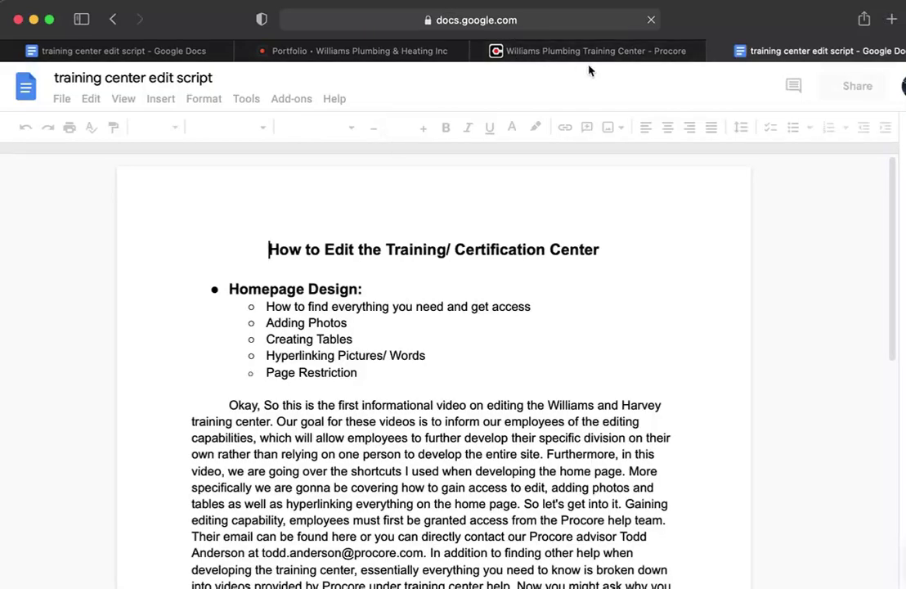
pyautogui.click(356, 50)
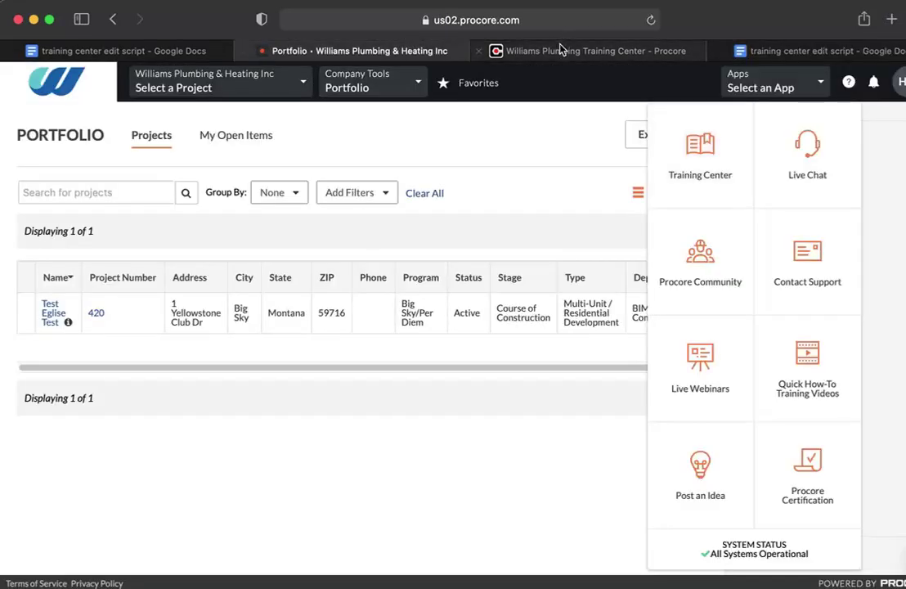
pyautogui.click(561, 50)
# Scroll the saved page back to the top to show the Williams + Harvey's banner.
pyautogui.scroll(-1, 450, 237)
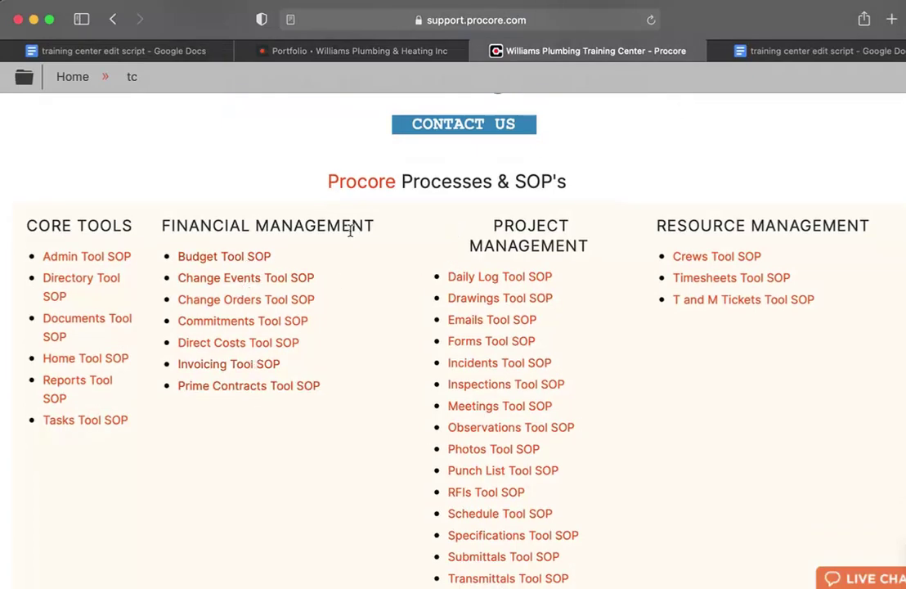
pyautogui.scroll(1, 372, 180)
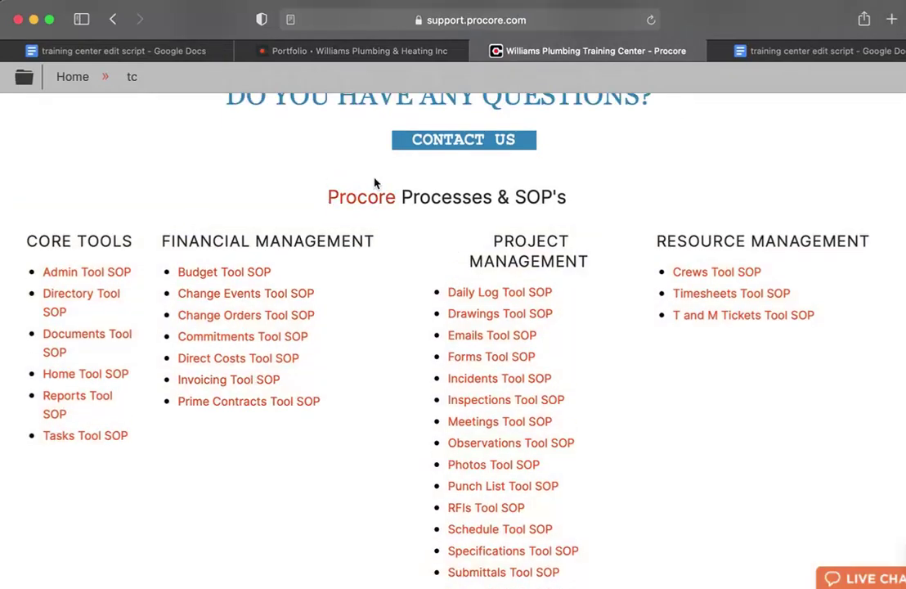
pyautogui.scroll(-1, 376, 192)
pyautogui.scroll(2, 378, 202)
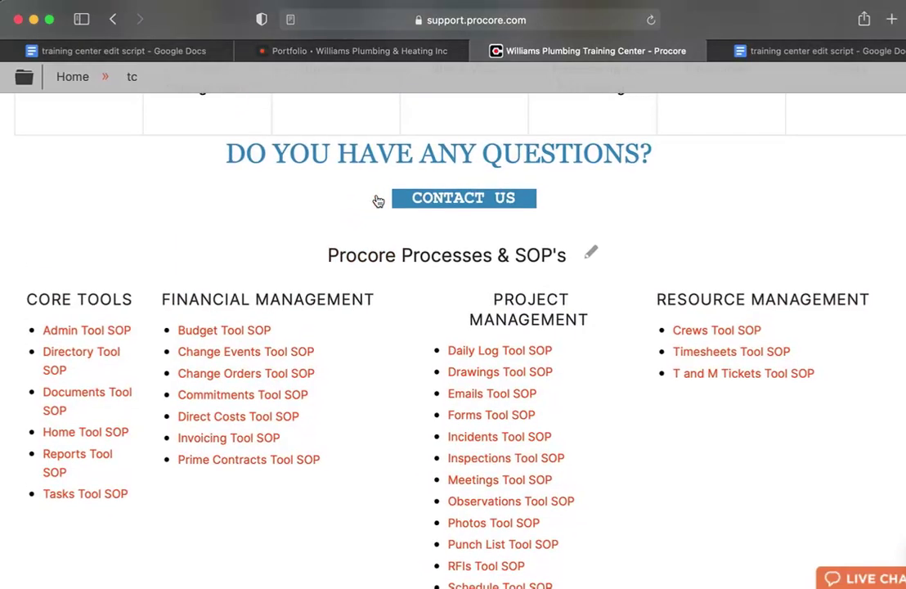
pyautogui.scroll(5, 377, 201)
pyautogui.scroll(-1, 378, 201)
pyautogui.scroll(1, 378, 201)
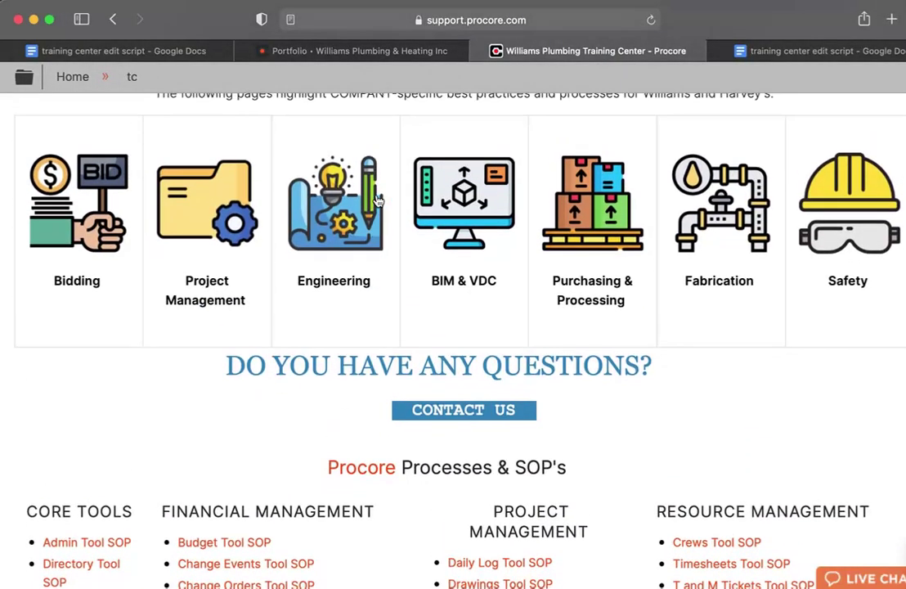
pyautogui.scroll(5, 378, 200)
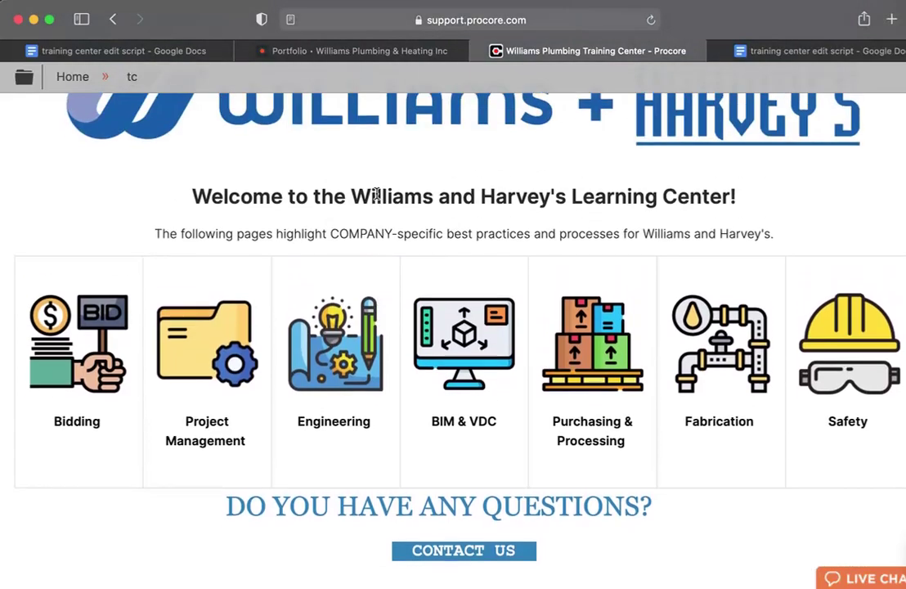
pyautogui.scroll(5, 376, 193)
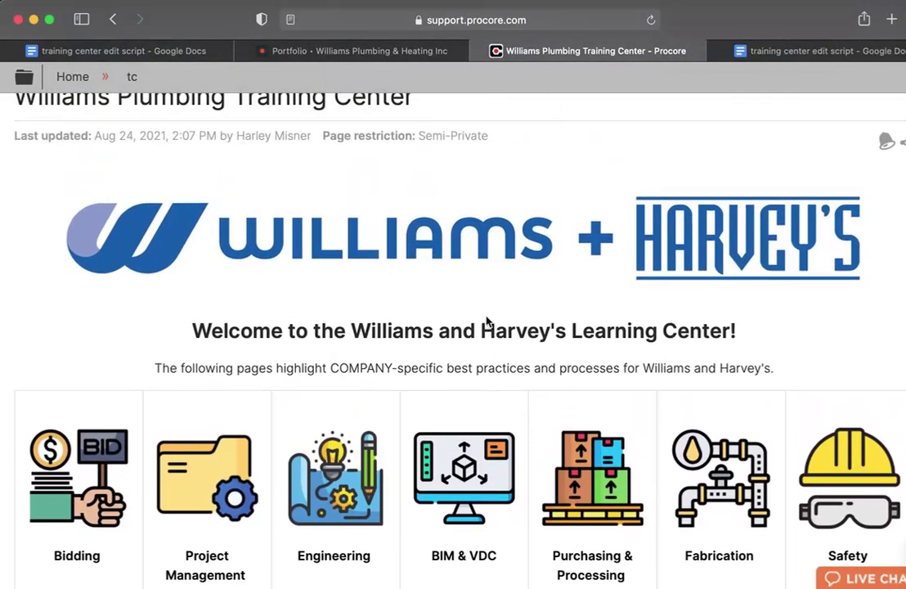